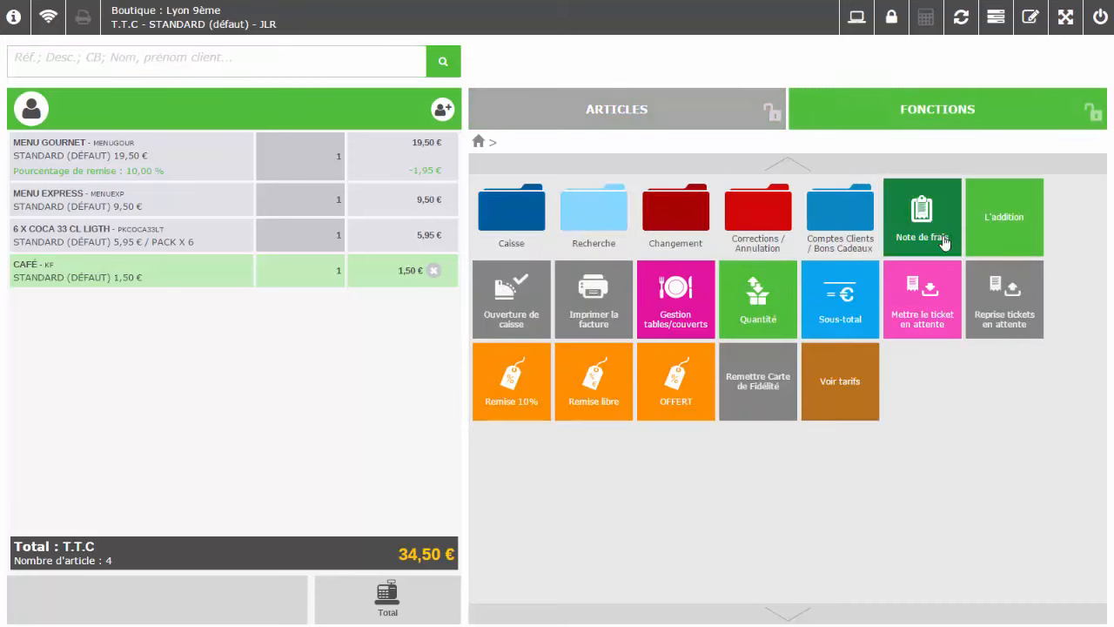
Add a 34,50 € subtotal line below the four ticket items
{"action": "left_click", "coordinate": [835, 301]}
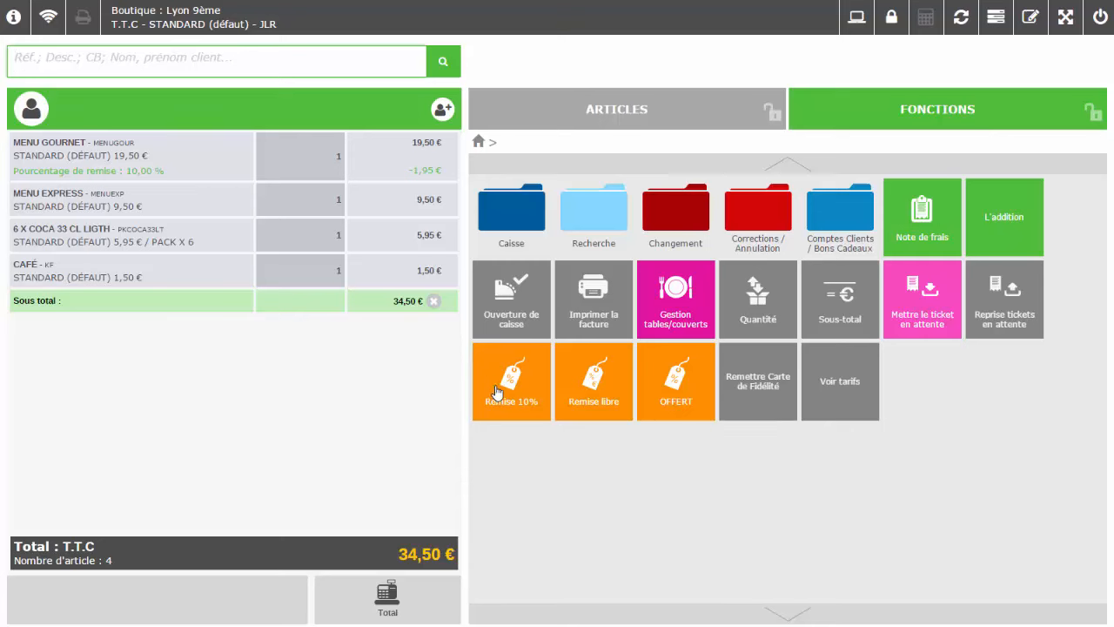
Discount the subtotal by 10% and add Menu Gournet, Menu Express and Café
{"action": "left_click", "coordinate": [526, 386]}
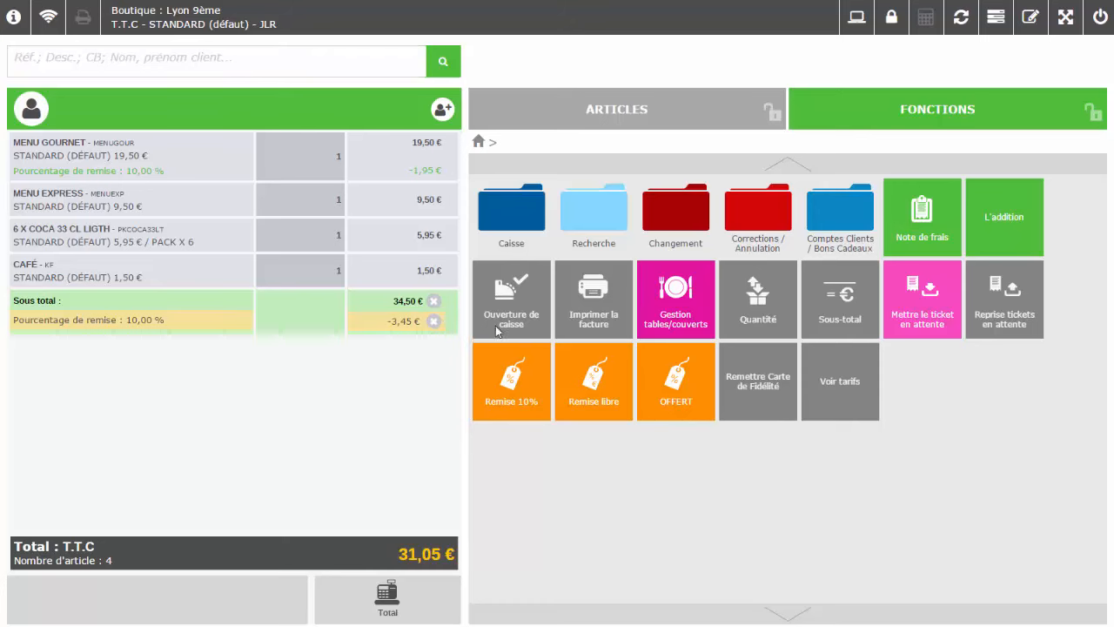
{"action": "left_click", "coordinate": [740, 108]}
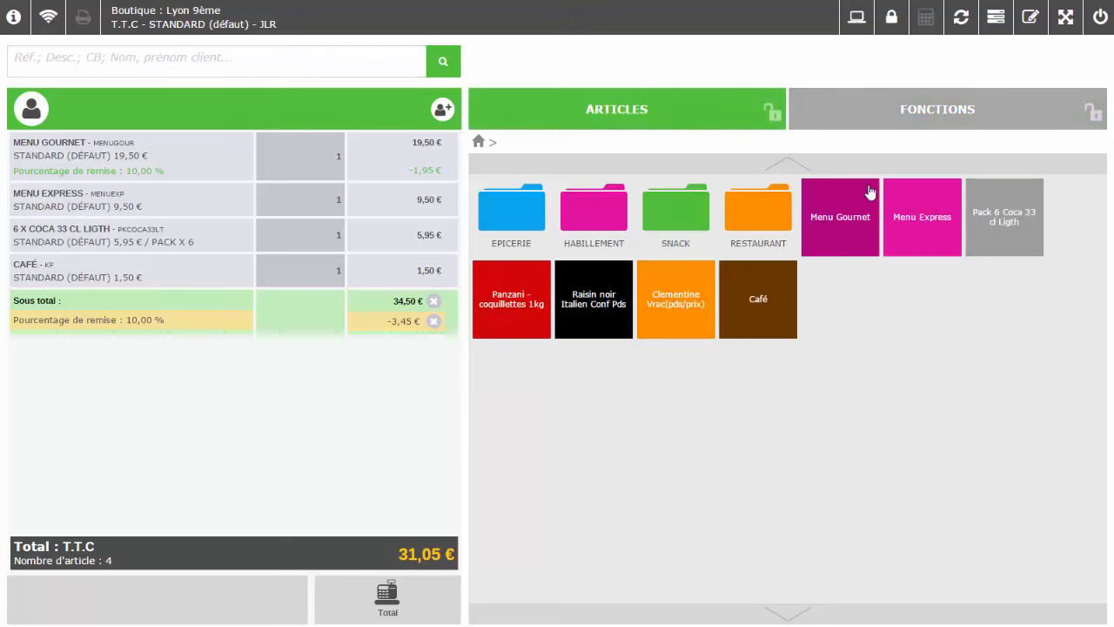
{"action": "left_click", "coordinate": [845, 230]}
{"action": "left_click", "coordinate": [938, 224]}
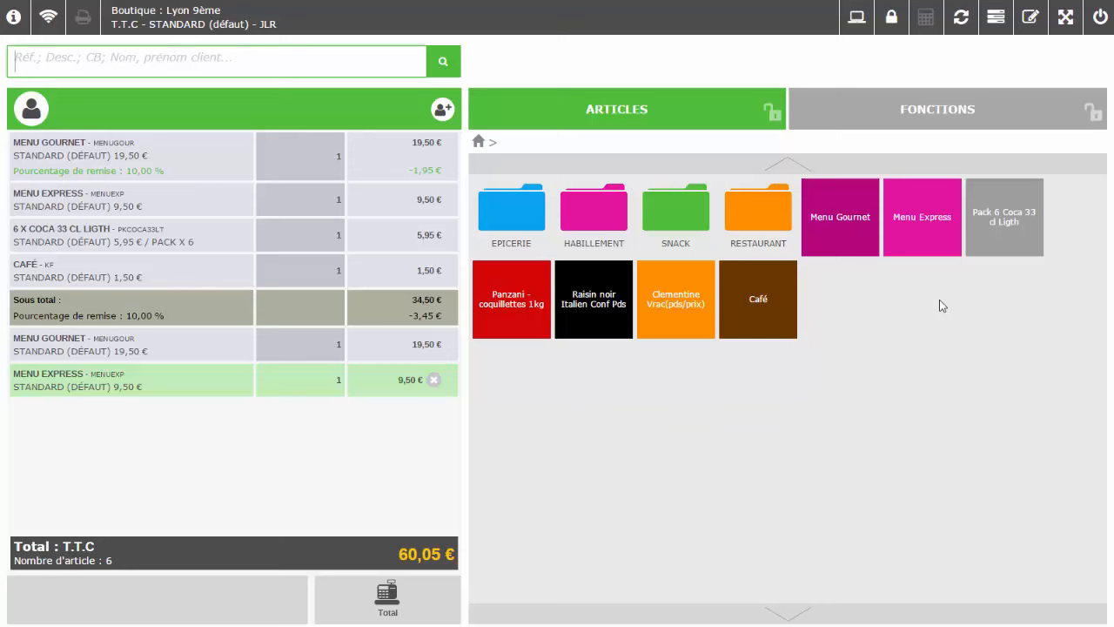
{"action": "left_click", "coordinate": [759, 315]}
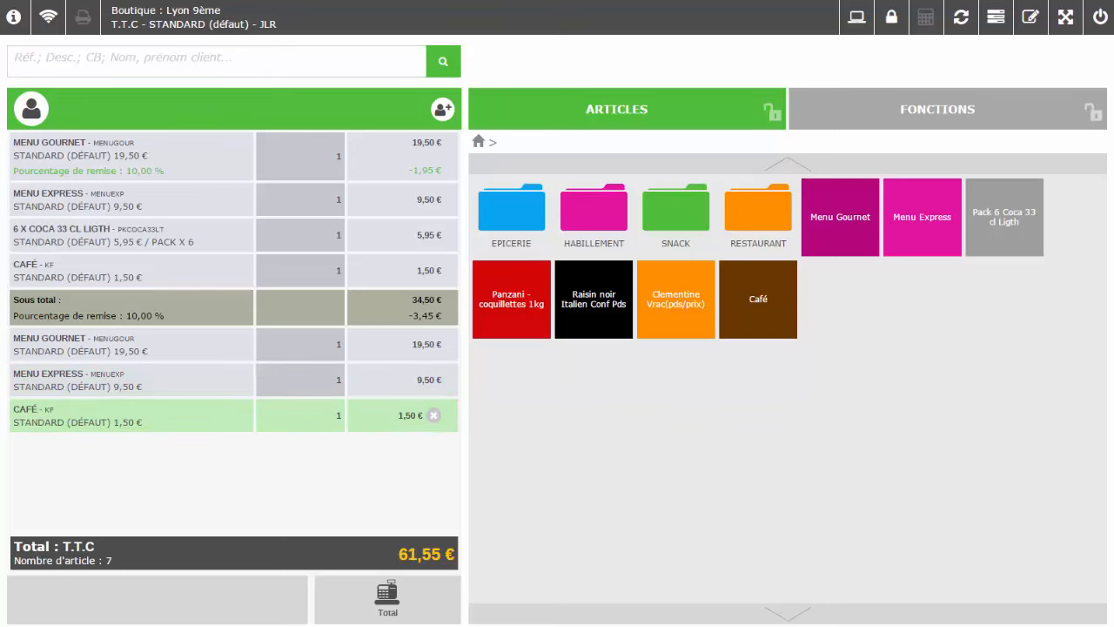
Give the Coca pack line a 10% discount, bringing the total to 61,01 €
{"action": "left_click", "coordinate": [921, 125]}
{"action": "left_click", "coordinate": [373, 233]}
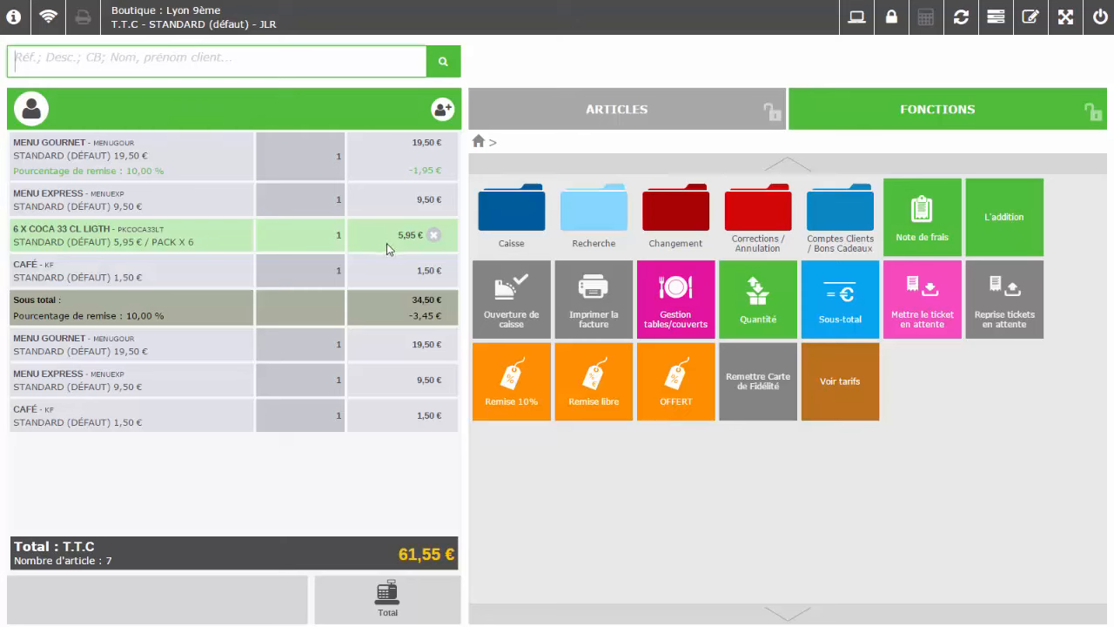
{"action": "left_click", "coordinate": [515, 398]}
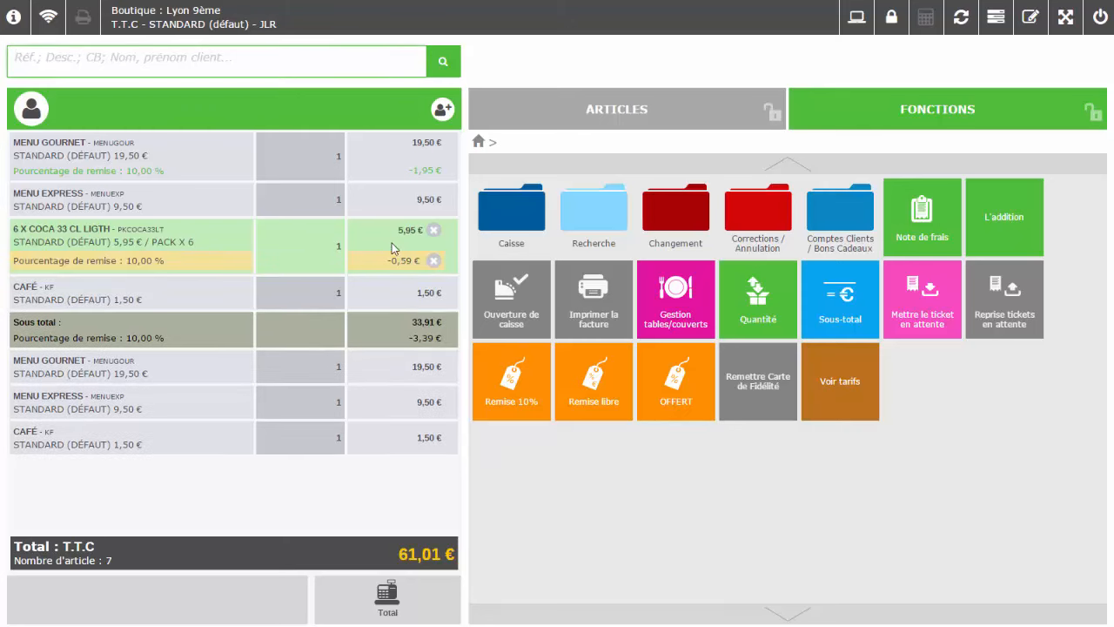
{"action": "left_click", "coordinate": [392, 329]}
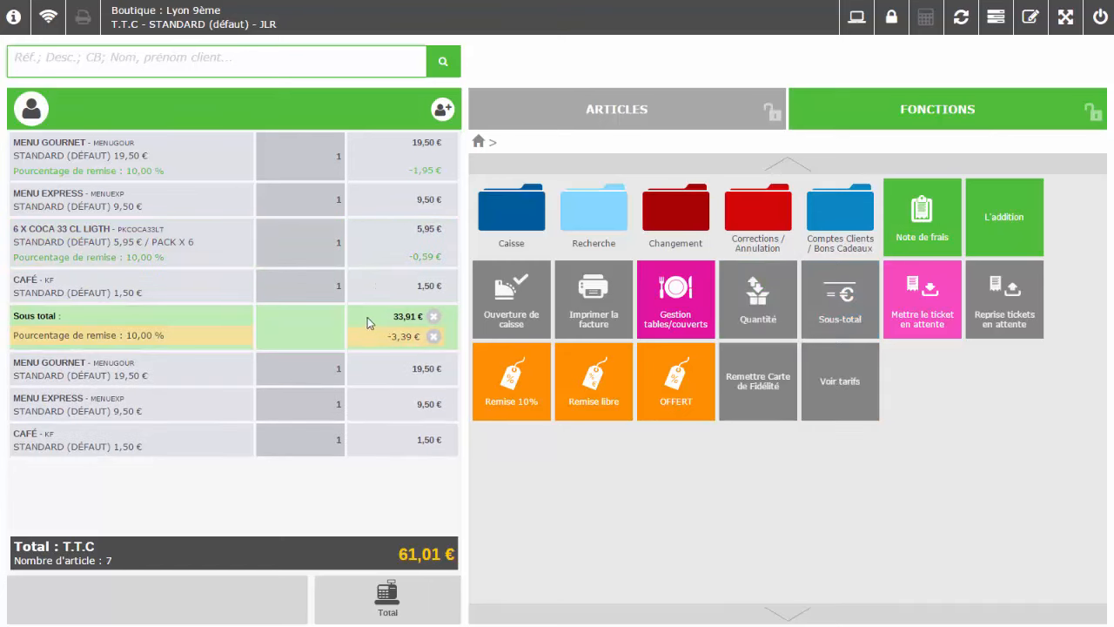
Discount the whole ticket 10% and move the second Menu Gournet into the subtotal, totalling 53,15 €
{"action": "left_click", "coordinate": [361, 536]}
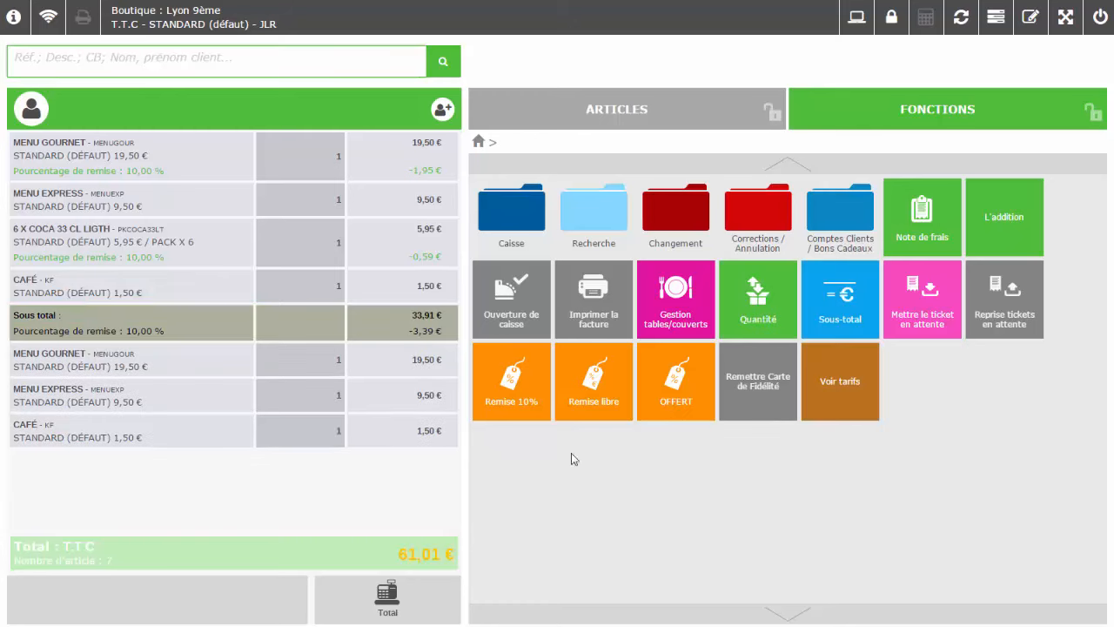
{"action": "left_click", "coordinate": [529, 389]}
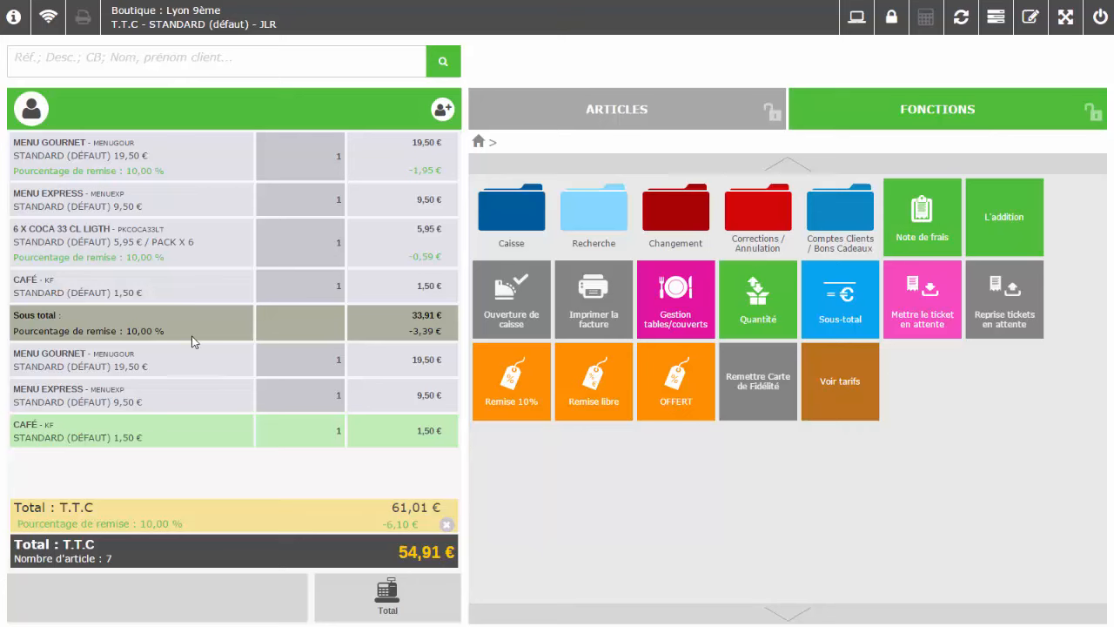
{"action": "left_click_drag", "start_coordinate": [179, 364], "coordinate": [214, 262]}
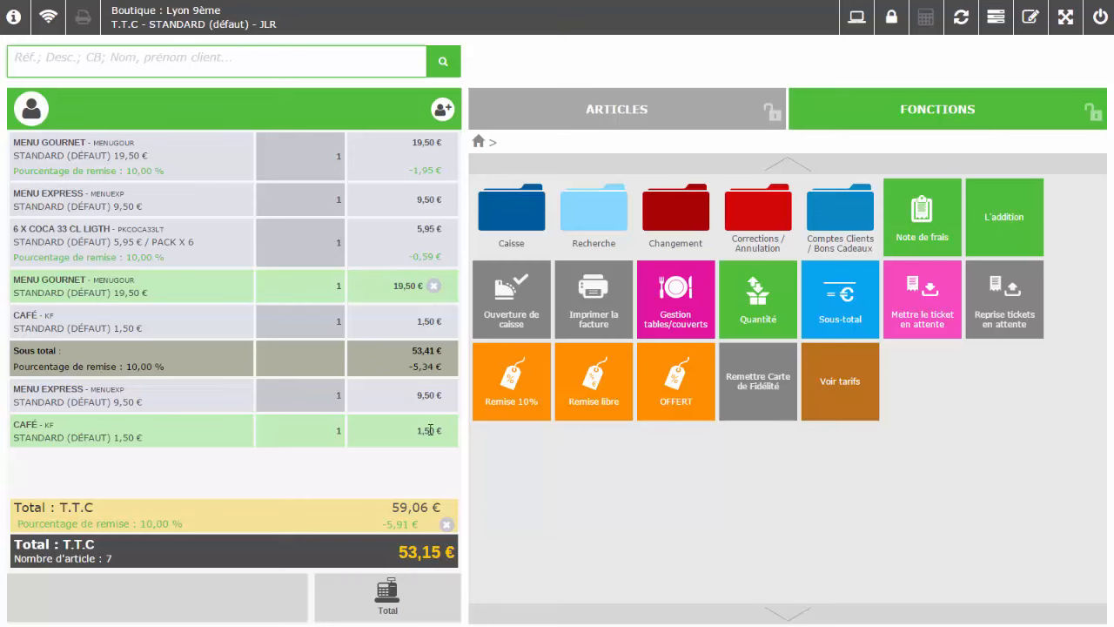
Open the Remise libre discount dialog and toggle between amount and percentage entry
{"action": "left_click", "coordinate": [591, 396]}
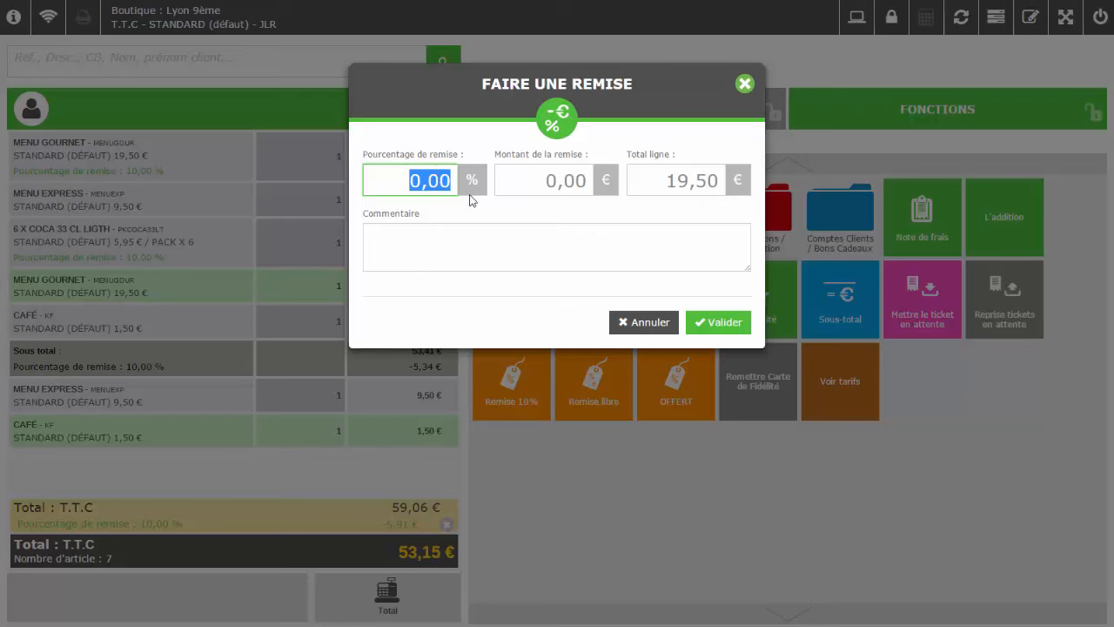
{"action": "left_click", "coordinate": [549, 181]}
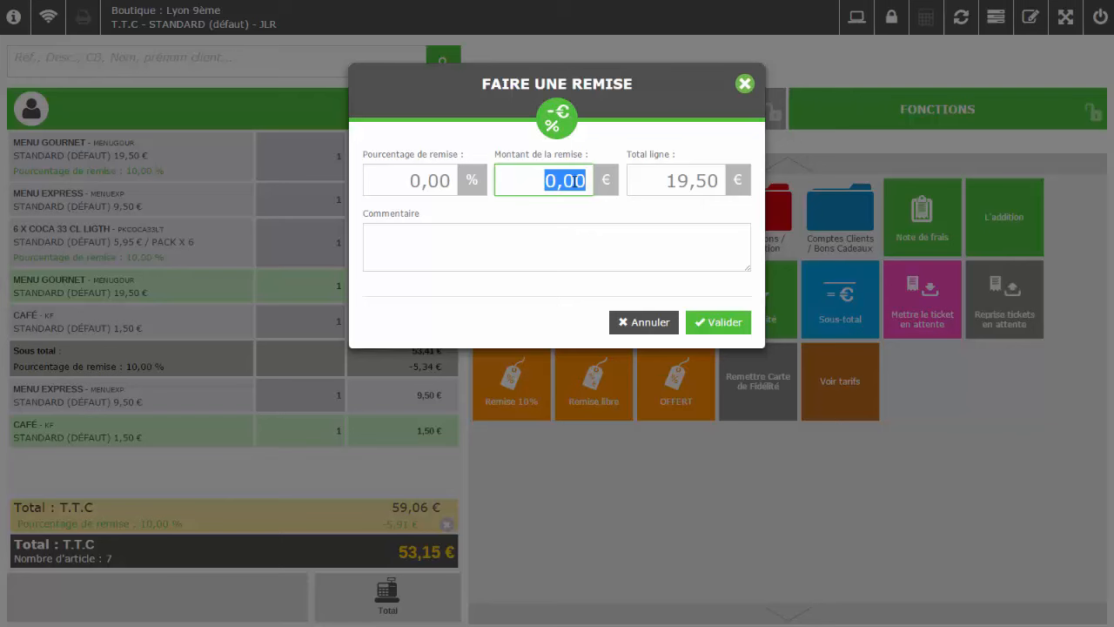
{"action": "left_click", "coordinate": [437, 177]}
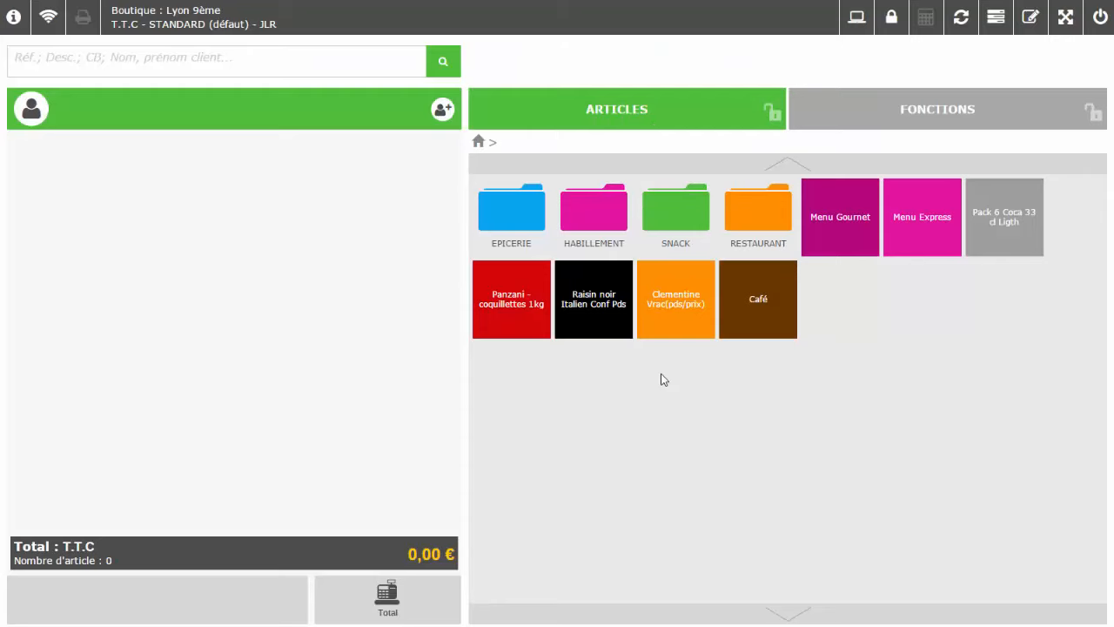
{"action": "left_click", "coordinate": [901, 108]}
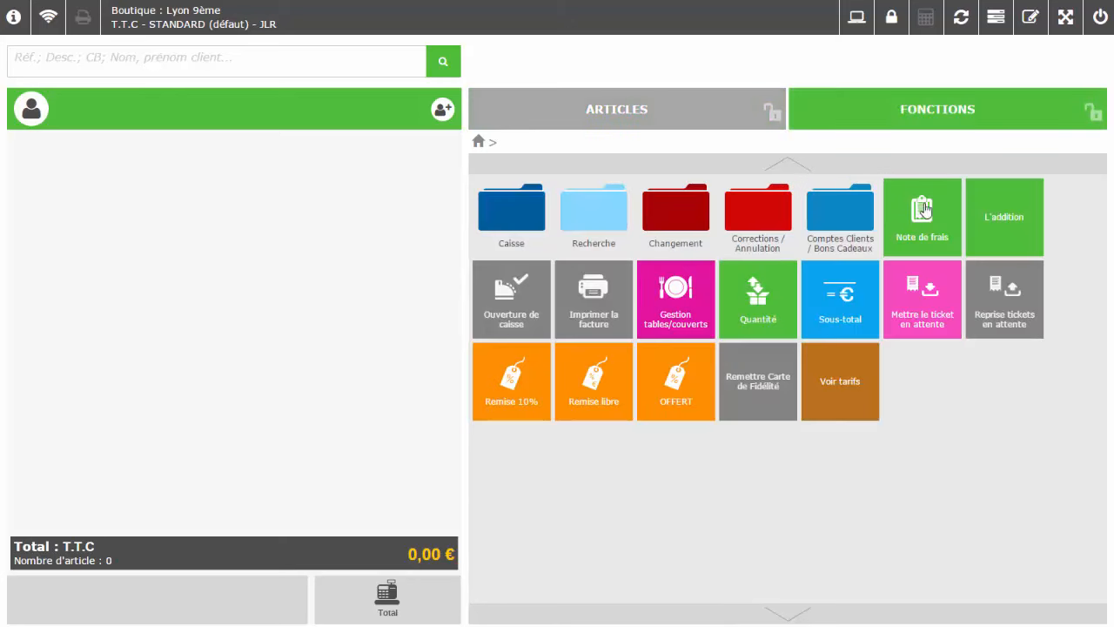
{"action": "left_click", "coordinate": [579, 228]}
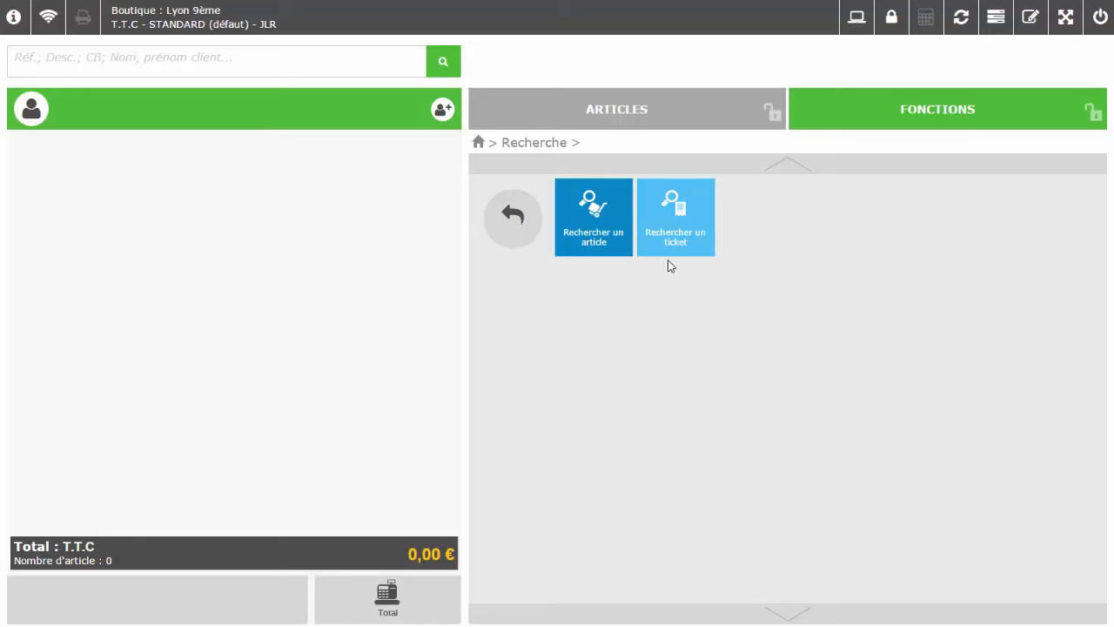
{"action": "left_click", "coordinate": [677, 238]}
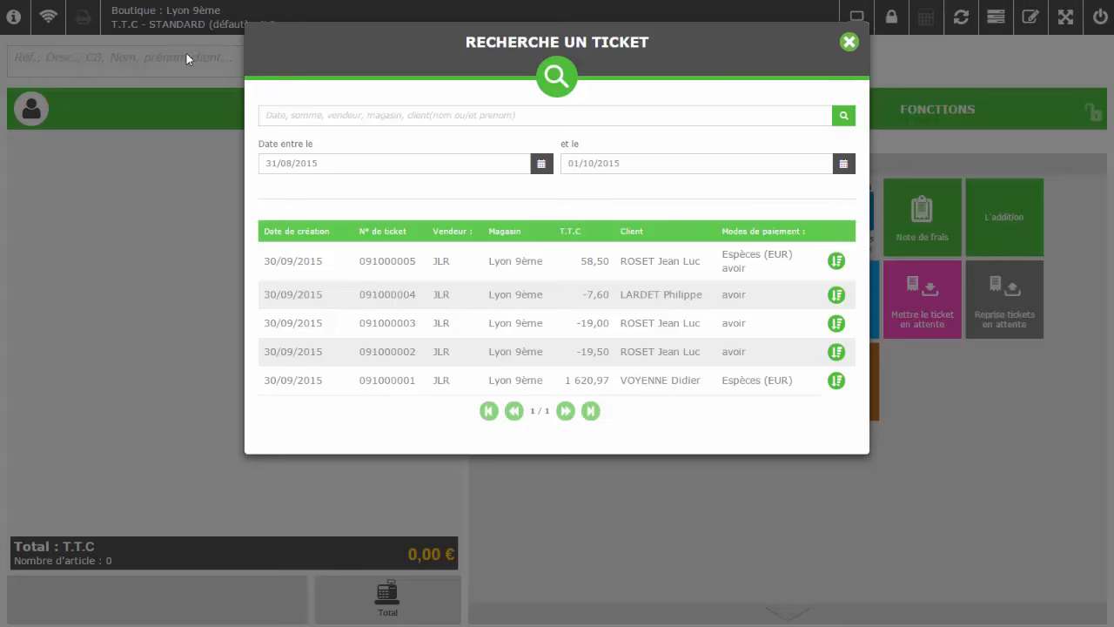
{"action": "left_click", "coordinate": [274, 114]}
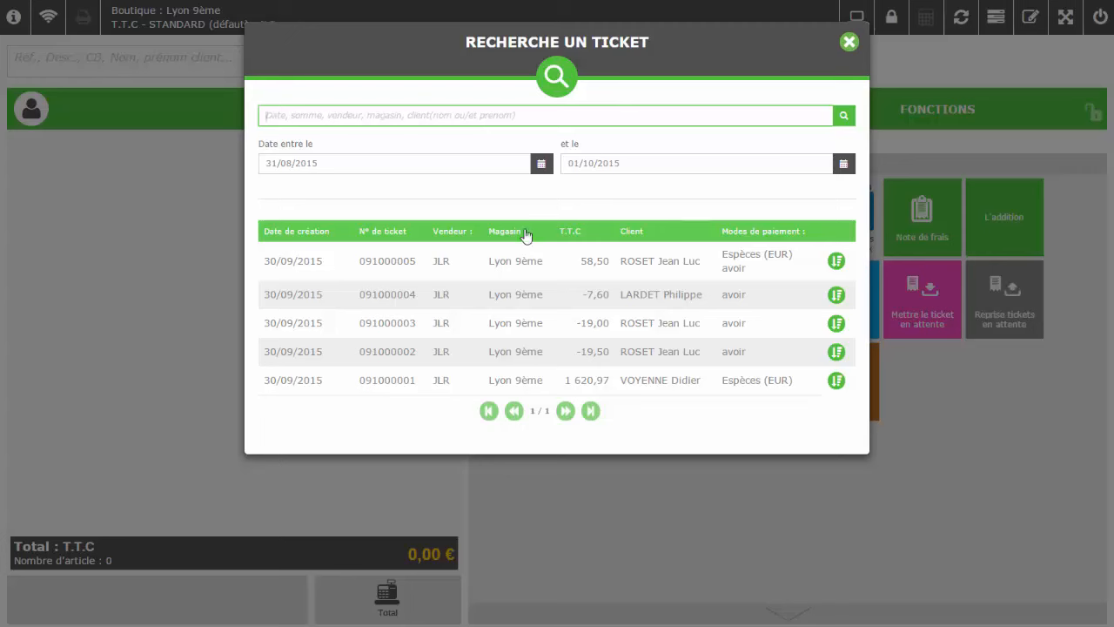
{"action": "left_click", "coordinate": [836, 262]}
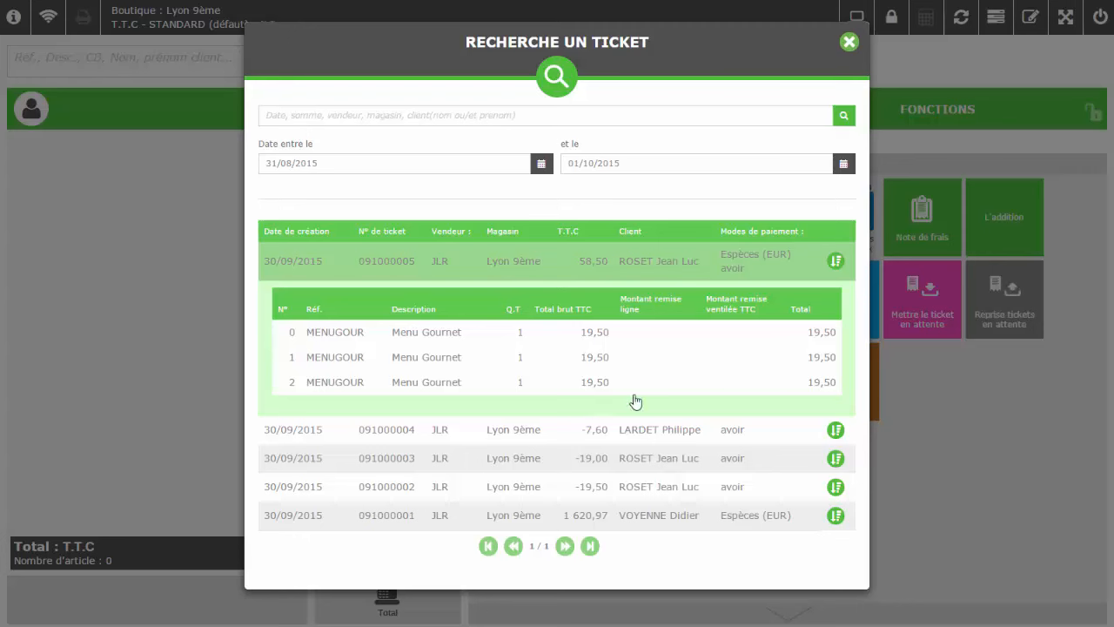
{"action": "left_click", "coordinate": [477, 268]}
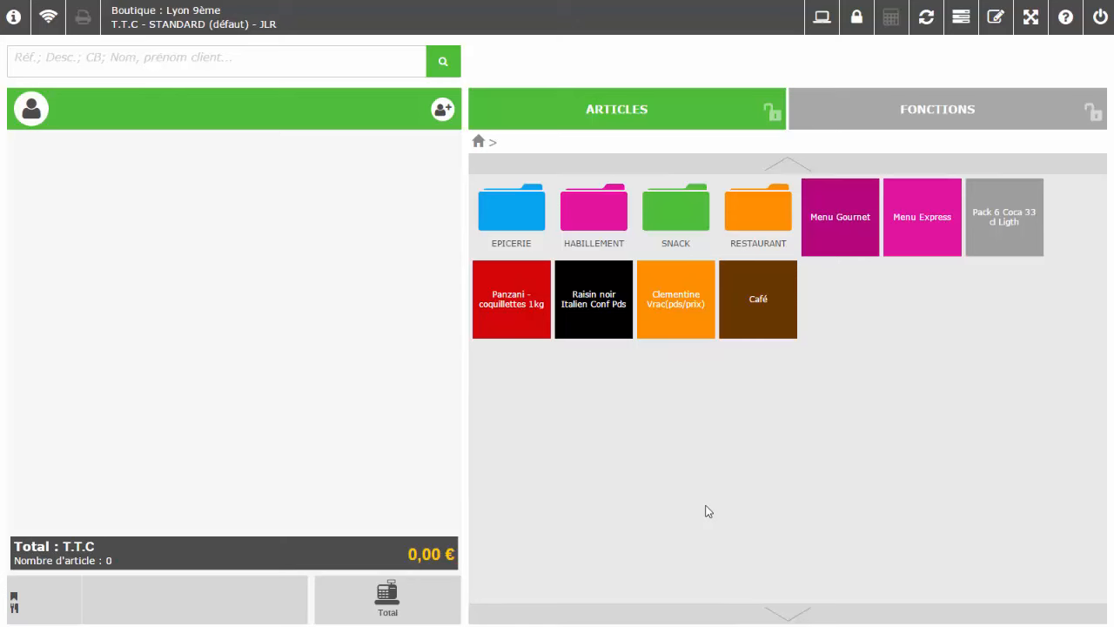
Put a 34,95 € ticket of Menu Gournet, Menu Express and Coca pack on hold
{"action": "left_click", "coordinate": [865, 242]}
{"action": "left_click", "coordinate": [975, 224]}
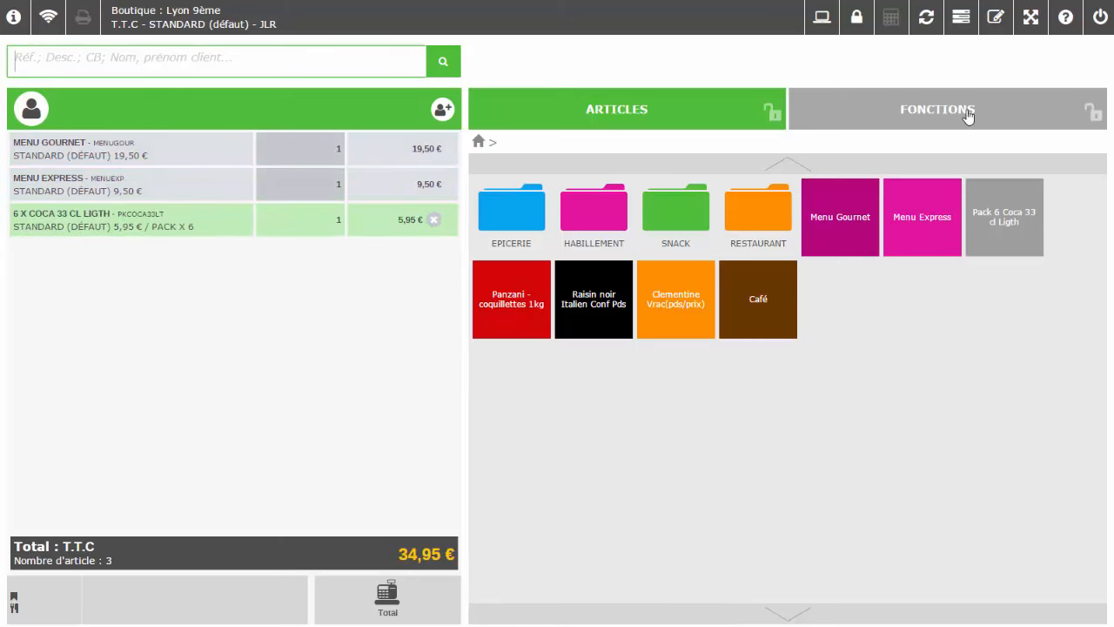
{"action": "left_click", "coordinate": [968, 116]}
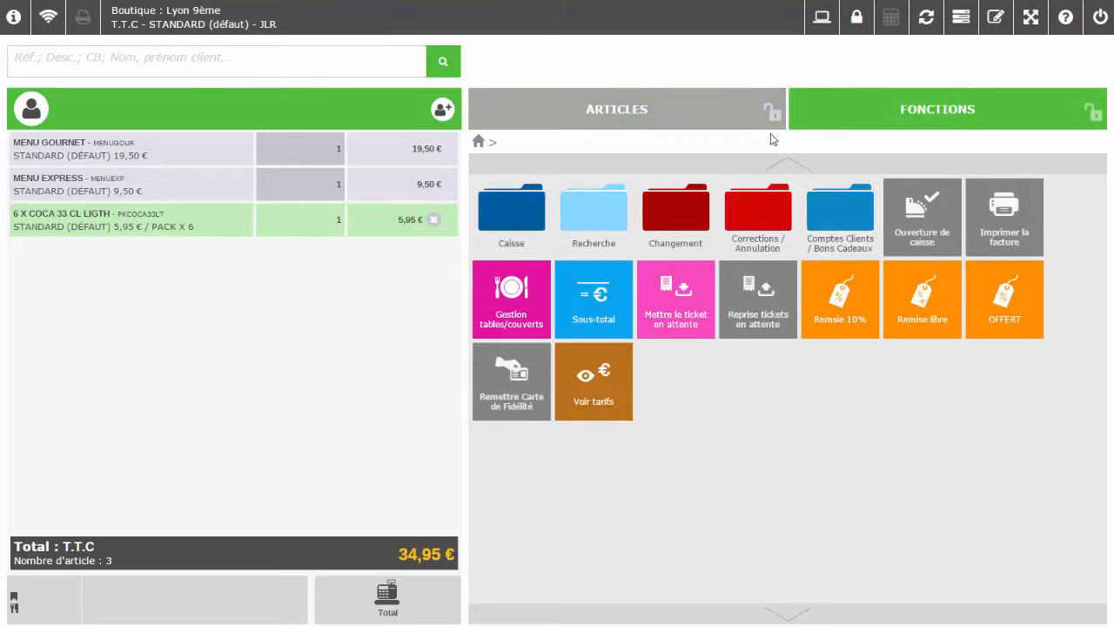
{"action": "left_click", "coordinate": [680, 312]}
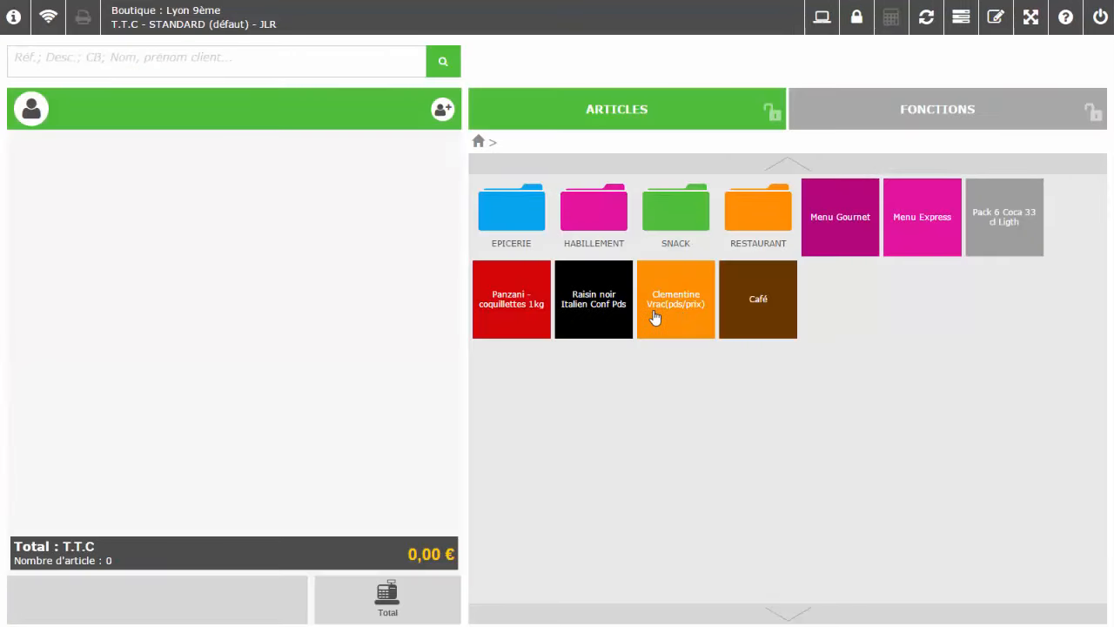
{"action": "left_click", "coordinate": [922, 114]}
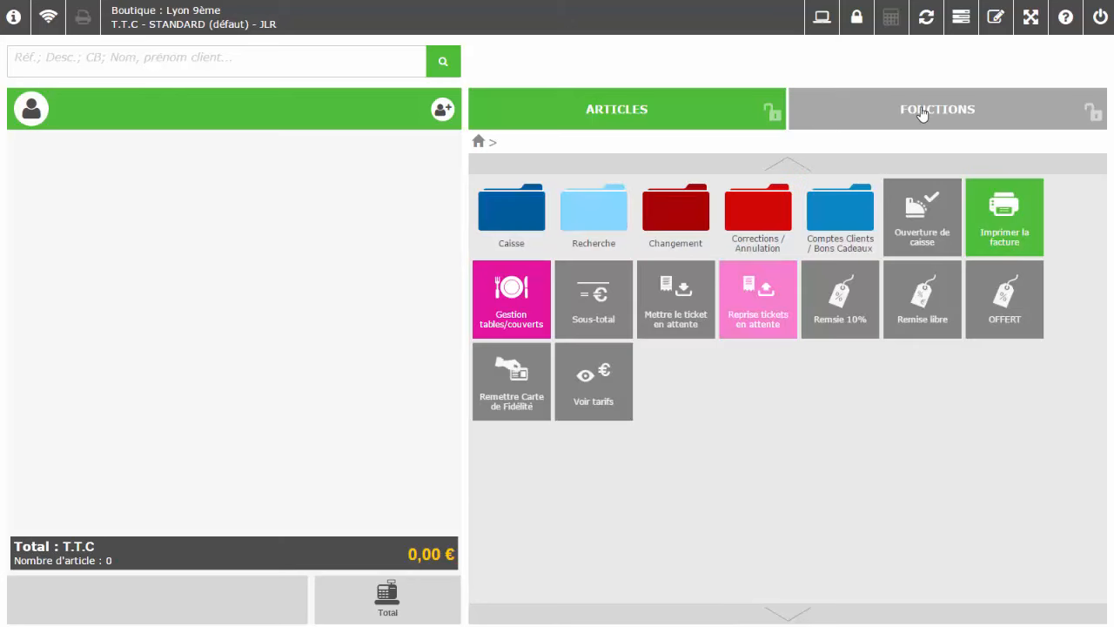
{"action": "left_click", "coordinate": [770, 302]}
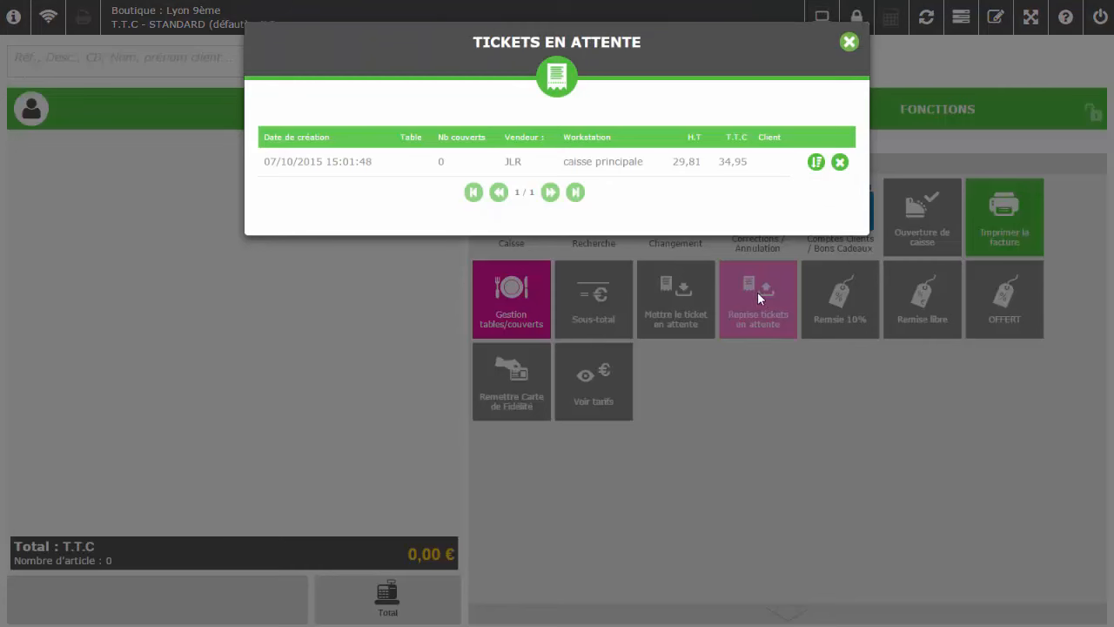
{"action": "left_click", "coordinate": [716, 169]}
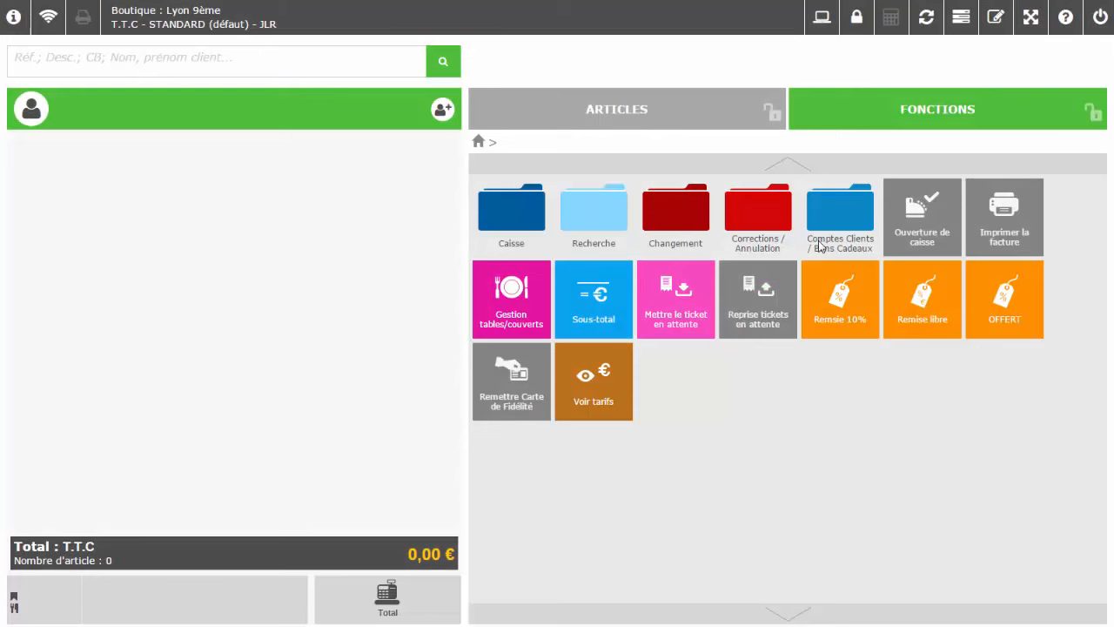
Recall and cancel the 26,00 € sale, then reopen cancelled ticket 061000005 in the search
{"action": "left_click", "coordinate": [612, 207]}
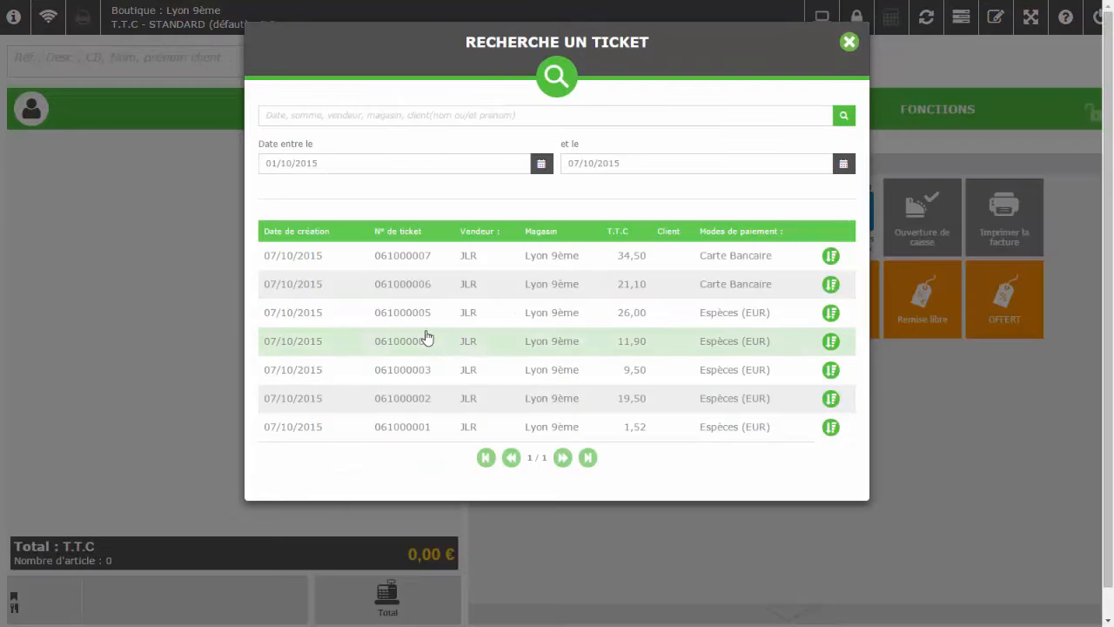
{"action": "left_click", "coordinate": [377, 319]}
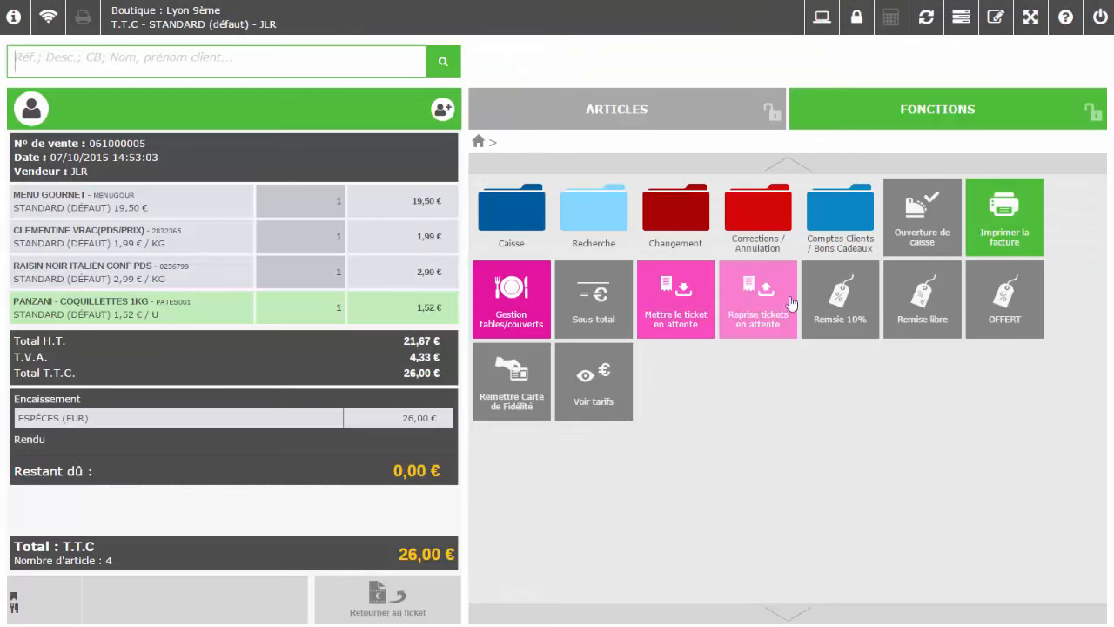
{"action": "left_click", "coordinate": [756, 221]}
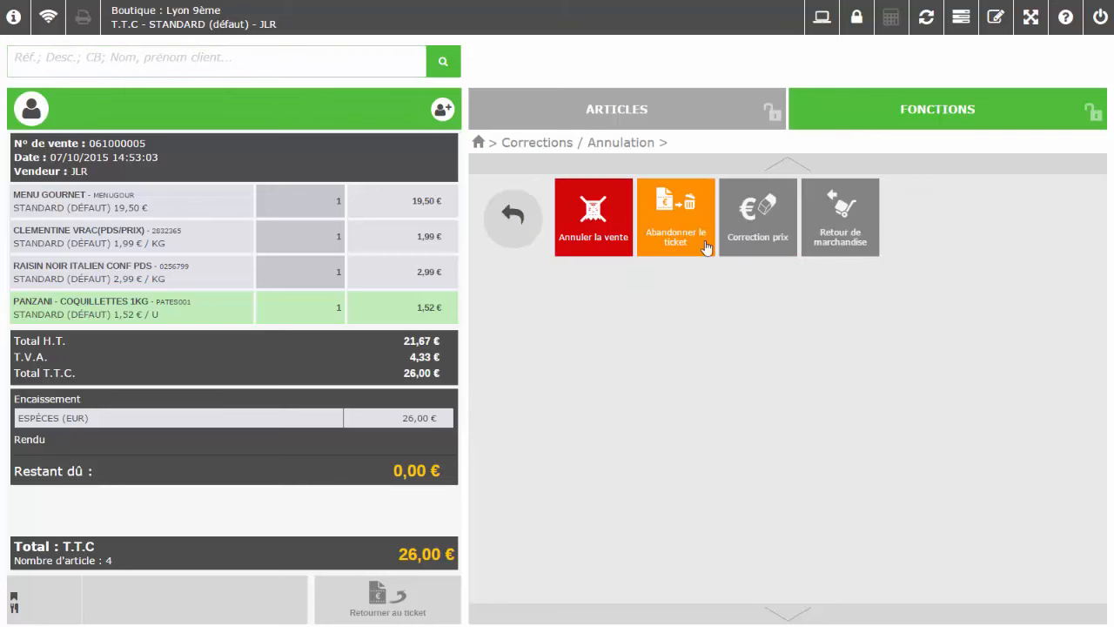
{"action": "left_click", "coordinate": [613, 222]}
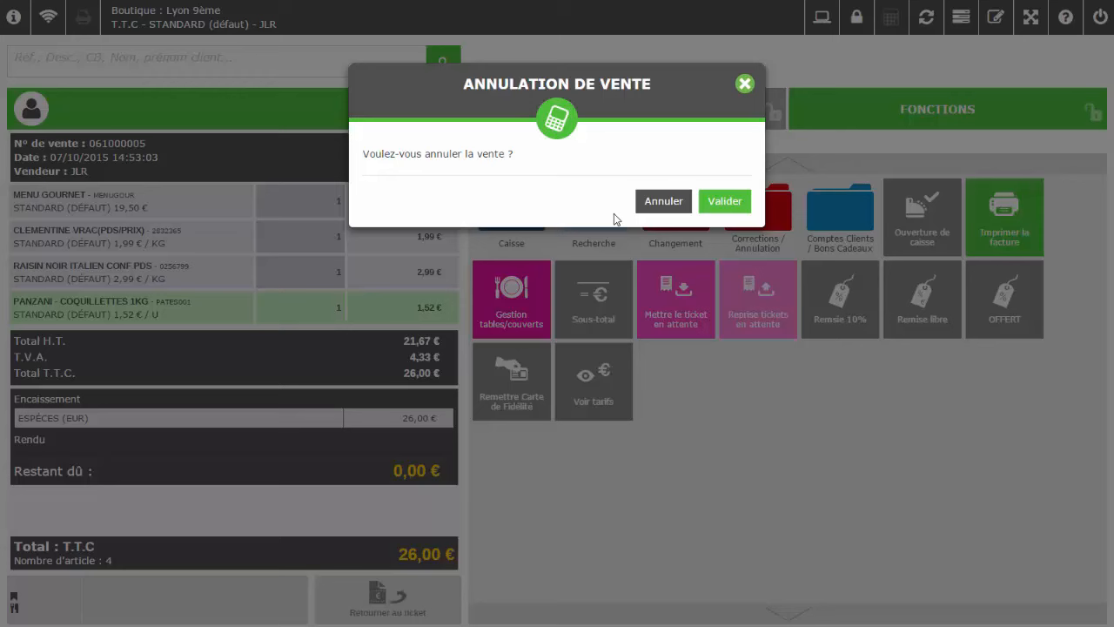
{"action": "left_click", "coordinate": [721, 209]}
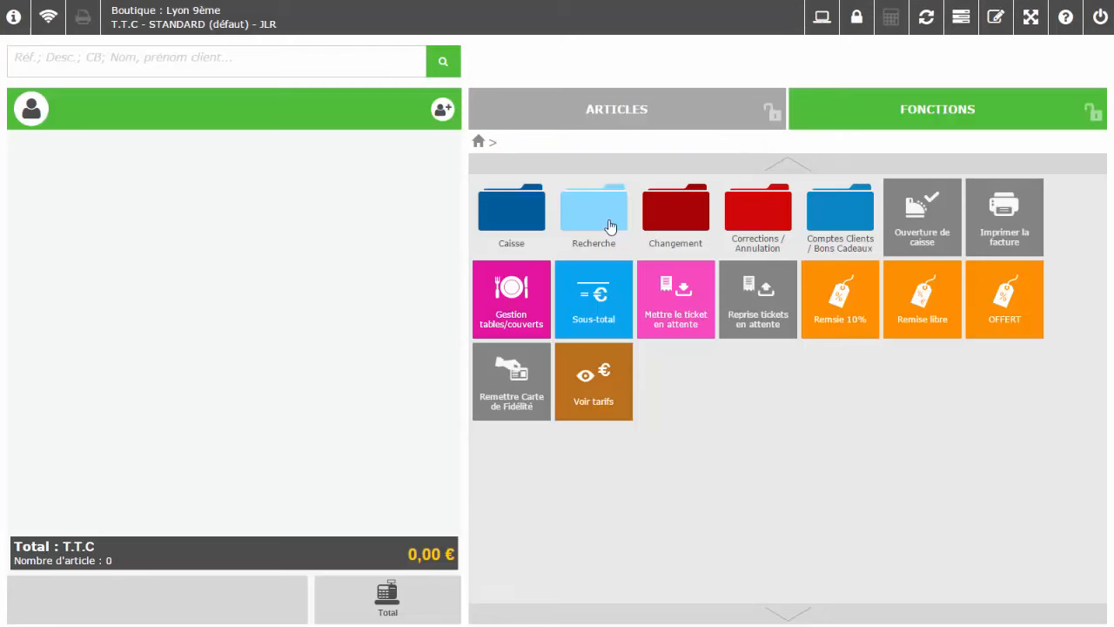
{"action": "left_click", "coordinate": [609, 225]}
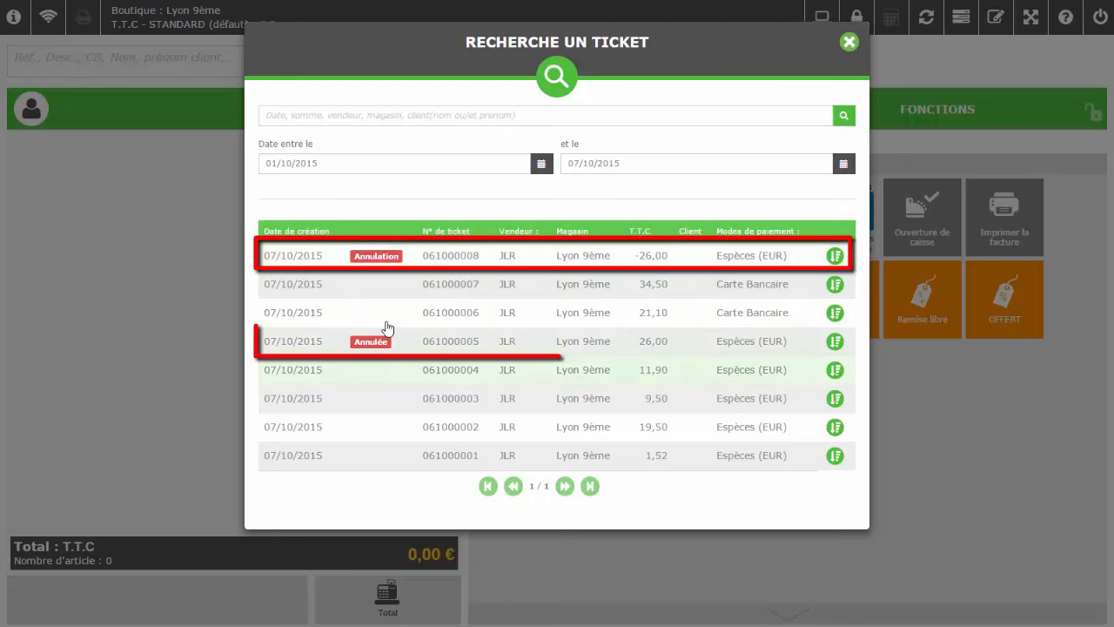
{"action": "left_click", "coordinate": [640, 346]}
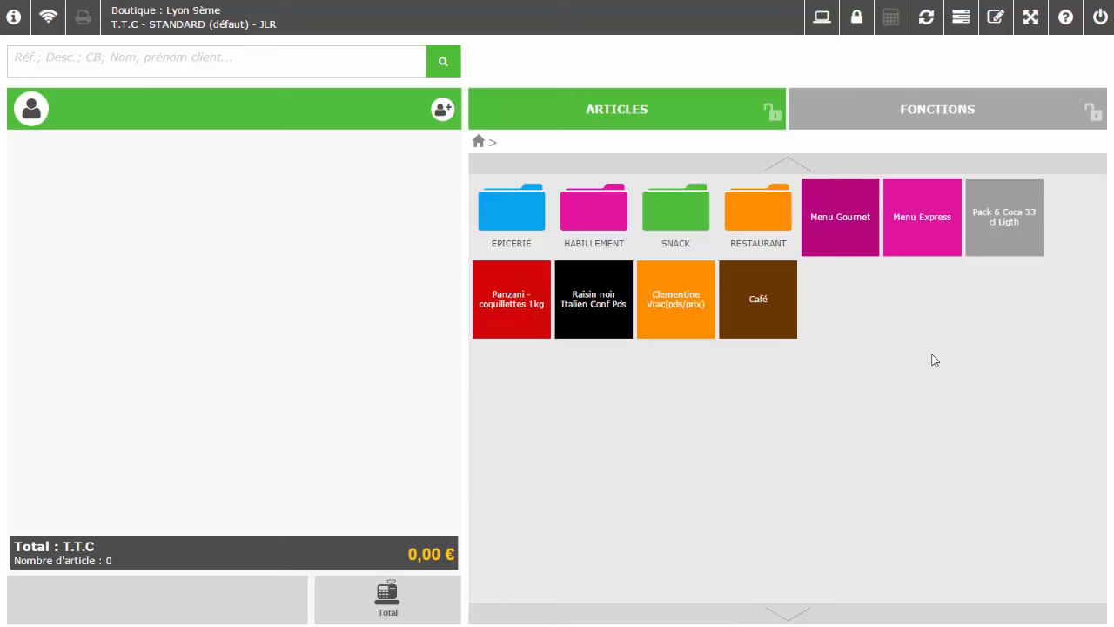
Ring up Menu Gournet, Menu Express and Coca pack (34,95 €), then abandon the ticket
{"action": "left_click", "coordinate": [871, 237]}
{"action": "left_click", "coordinate": [983, 222]}
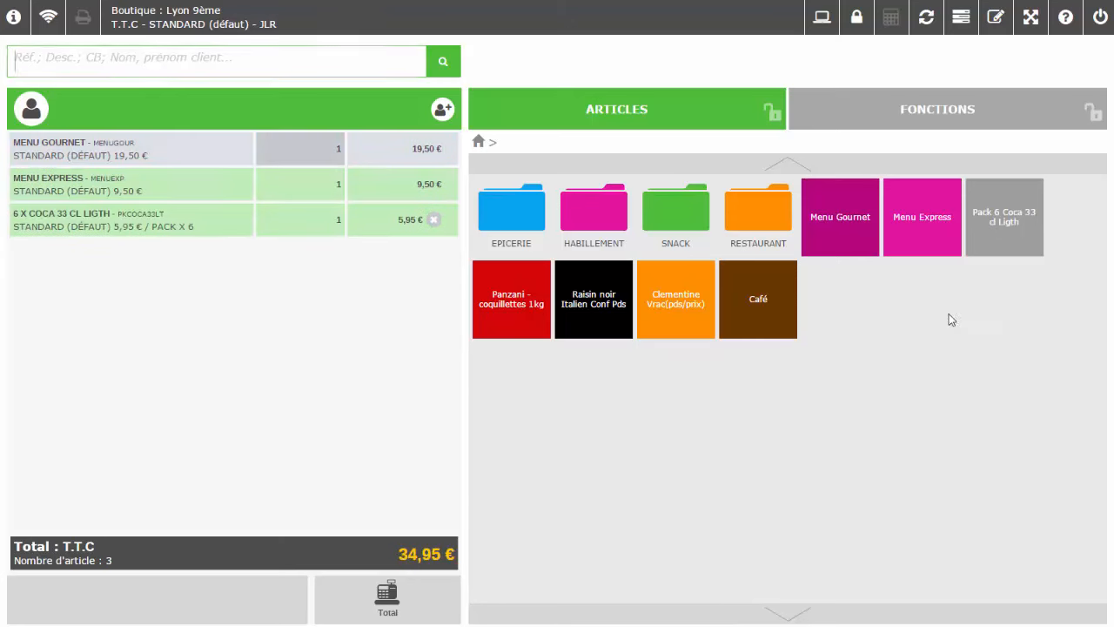
{"action": "left_click", "coordinate": [889, 113]}
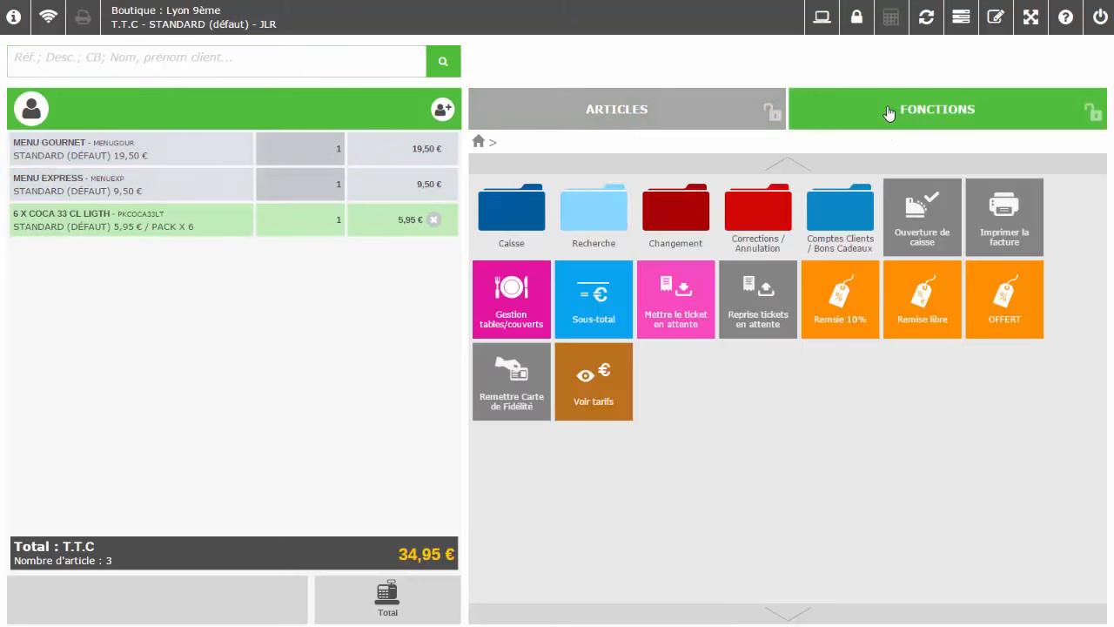
{"action": "left_click", "coordinate": [757, 220]}
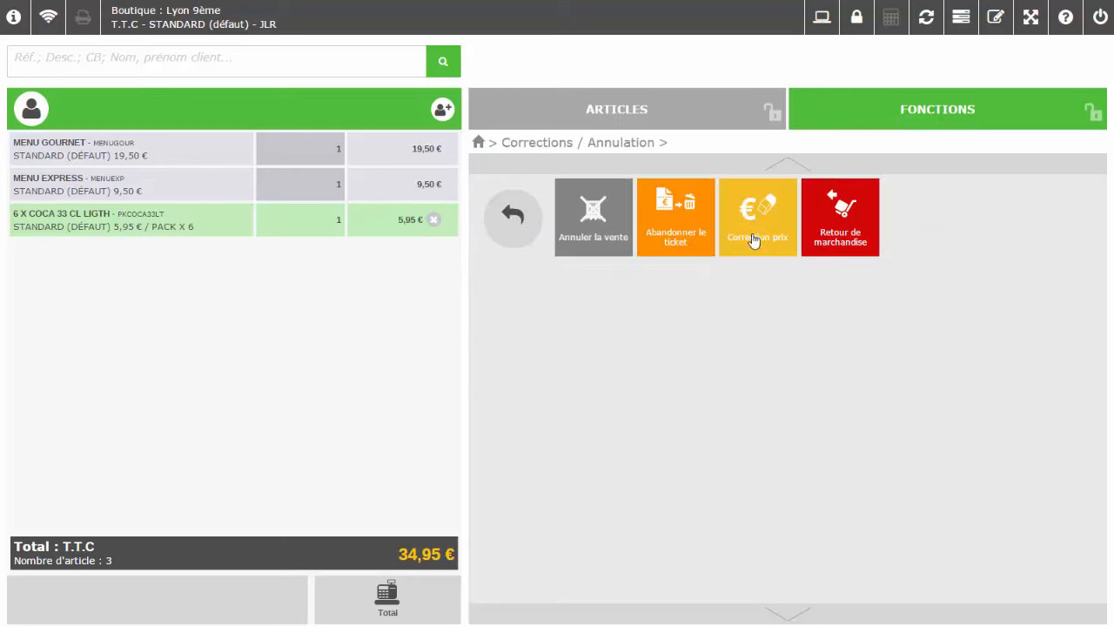
{"action": "left_click", "coordinate": [699, 244]}
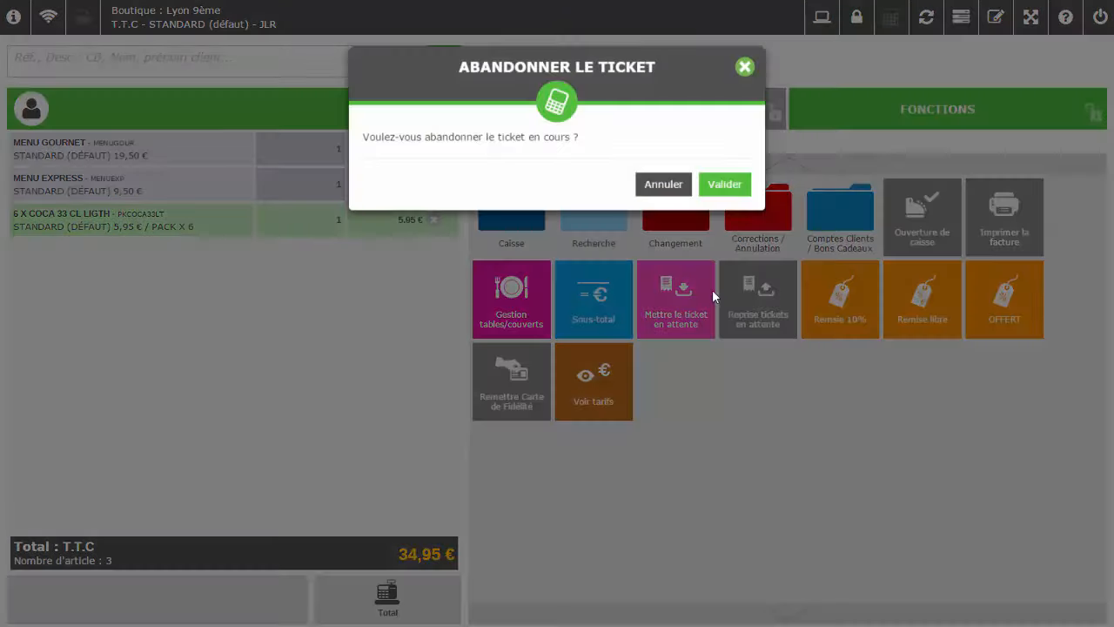
{"action": "left_click", "coordinate": [725, 202]}
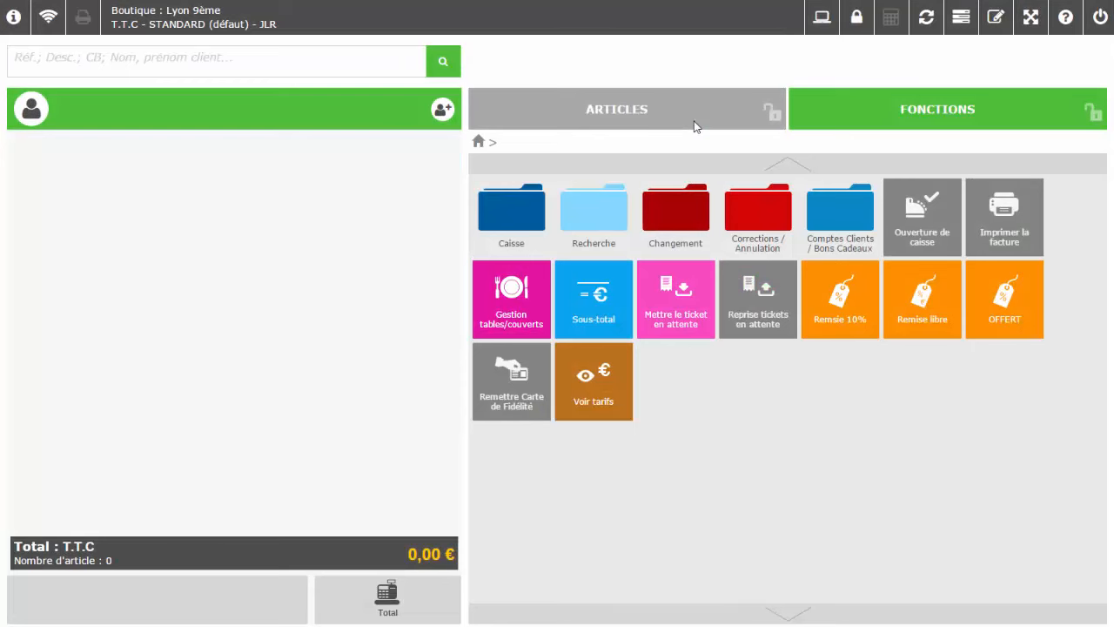
Add Menu Gournet, Menu Express and the 6 x Coca 33 cl pack, totalling 34,95 €
{"action": "left_click", "coordinate": [694, 127]}
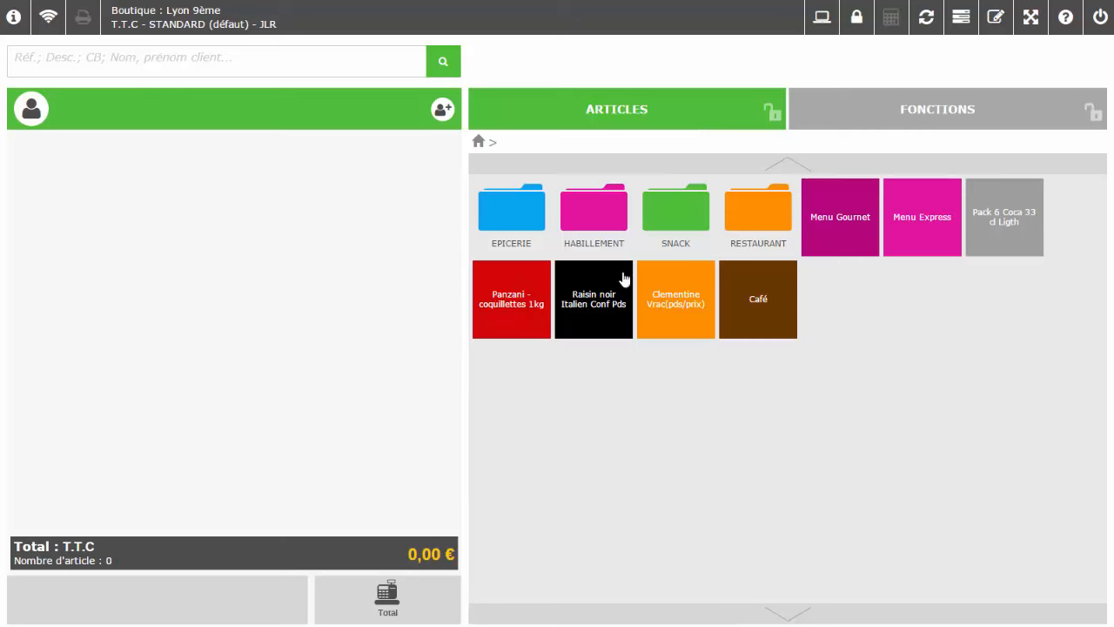
{"action": "left_click", "coordinate": [843, 215]}
{"action": "left_click", "coordinate": [902, 222]}
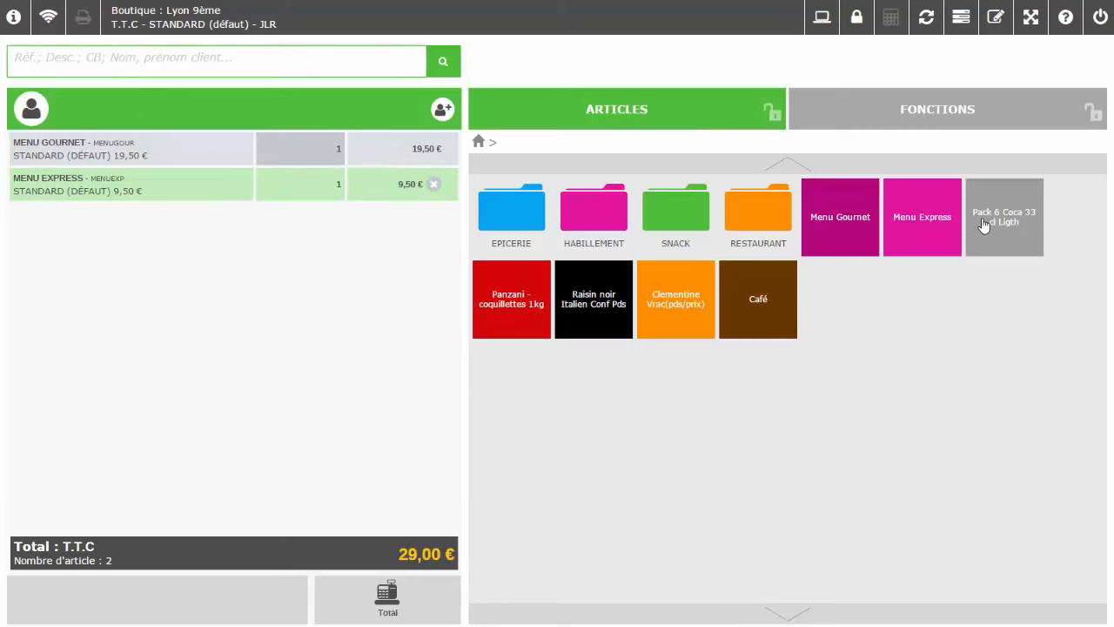
{"action": "left_click", "coordinate": [992, 235]}
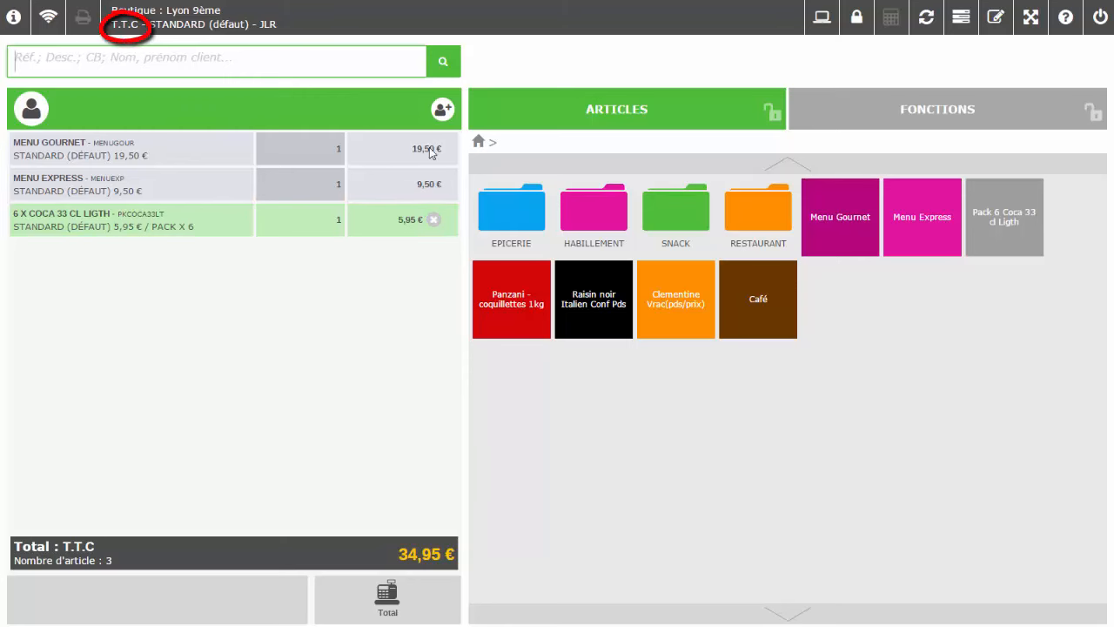
Switch the ticket to tax-exclusive prices (29,85 € H.T) and total it
{"action": "left_click", "coordinate": [883, 122]}
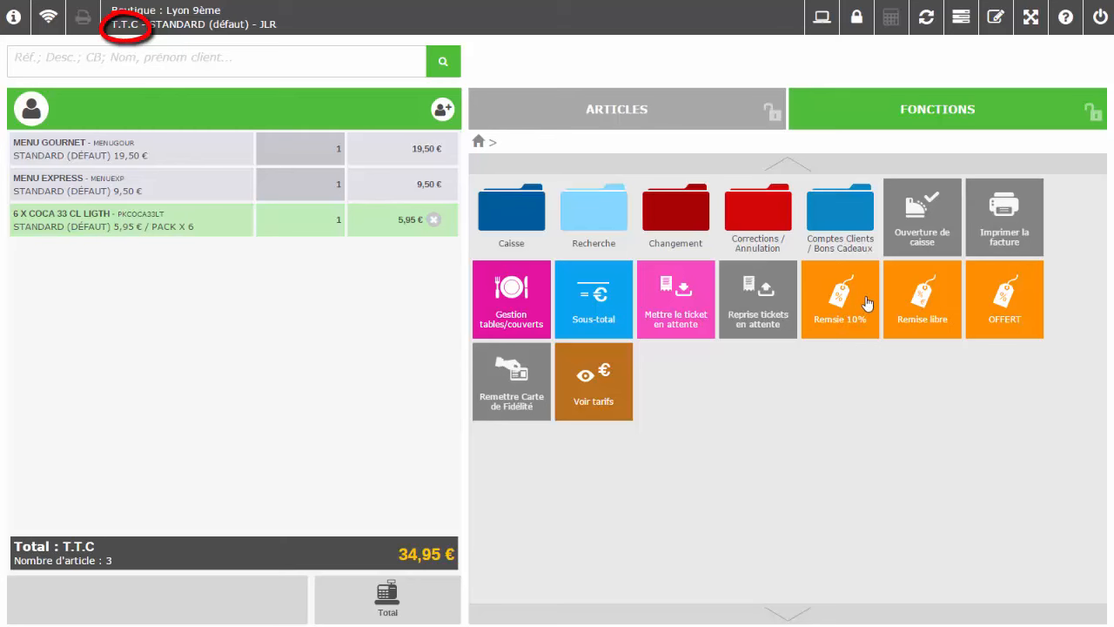
{"action": "left_click", "coordinate": [683, 213]}
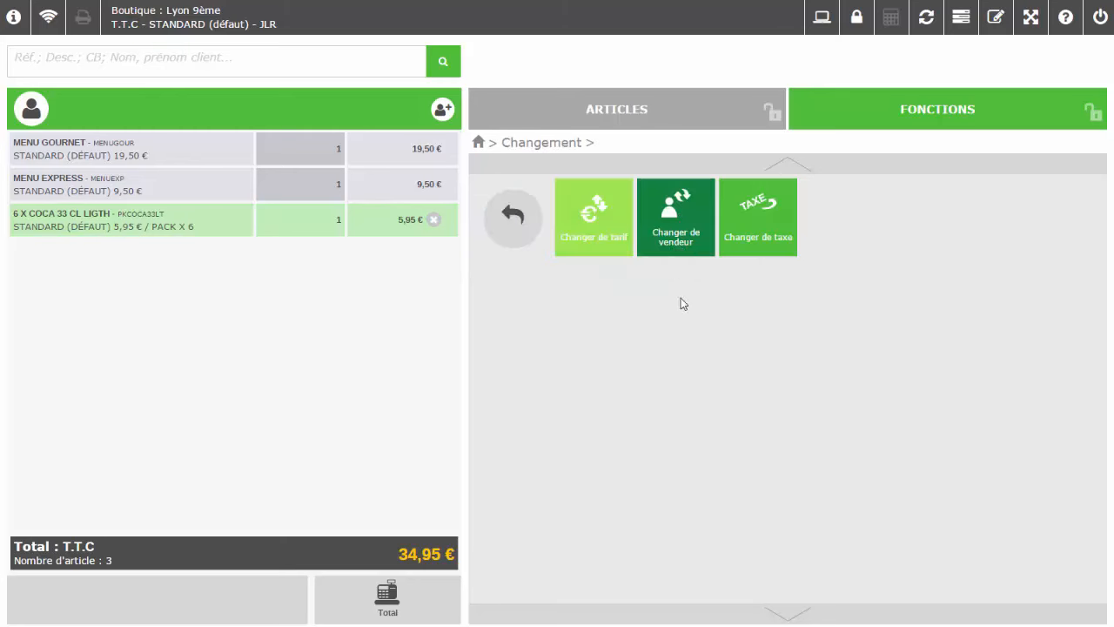
{"action": "left_click", "coordinate": [723, 253]}
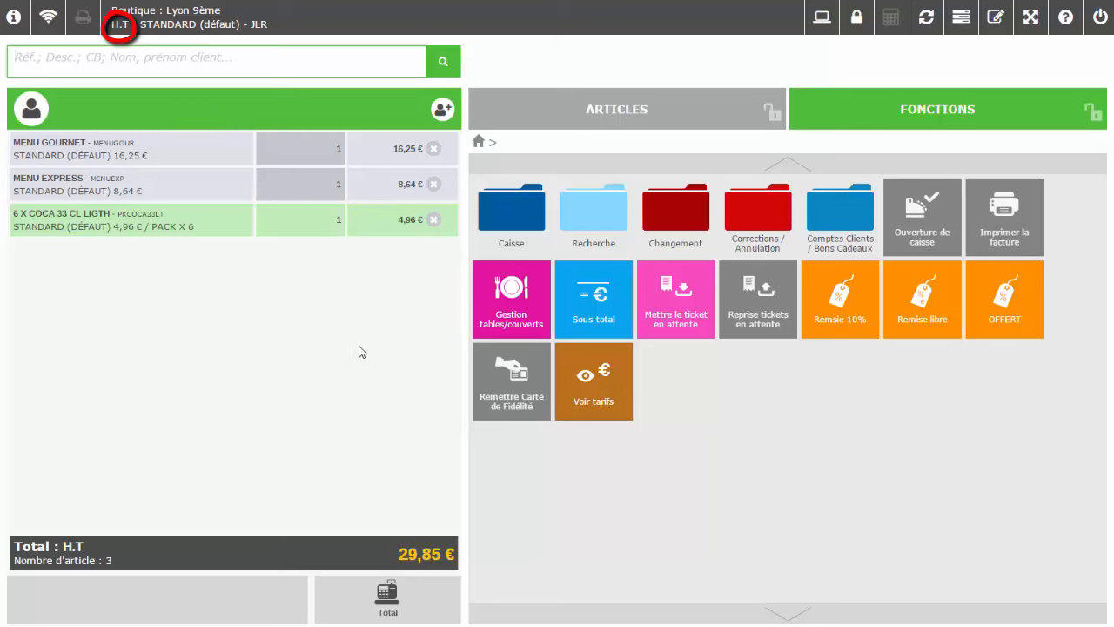
{"action": "left_click", "coordinate": [404, 598]}
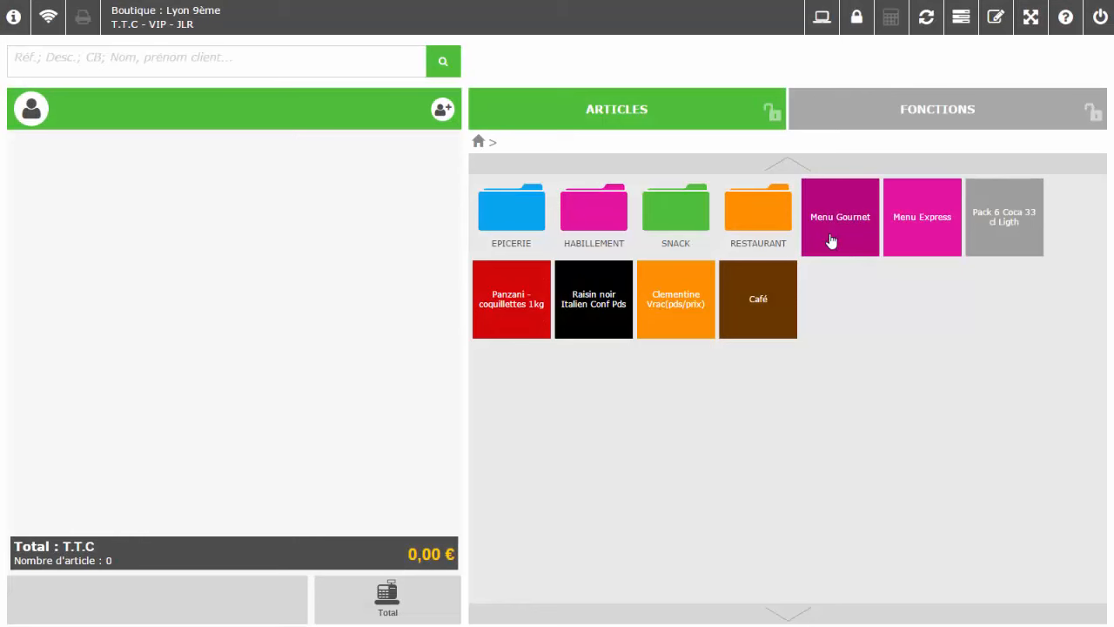
Add Menu Gournet and Menu Express, then change the whole ticket's tariff from VIP to PRO
{"action": "left_click", "coordinate": [833, 240]}
{"action": "left_click", "coordinate": [902, 240]}
{"action": "left_click", "coordinate": [919, 131]}
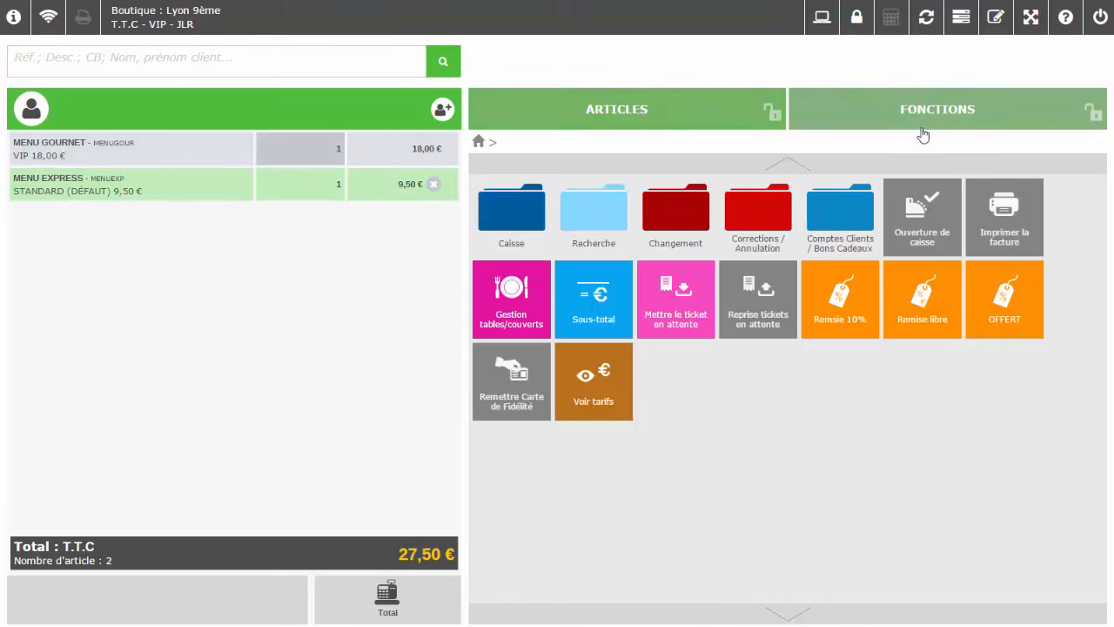
{"action": "left_click", "coordinate": [671, 214]}
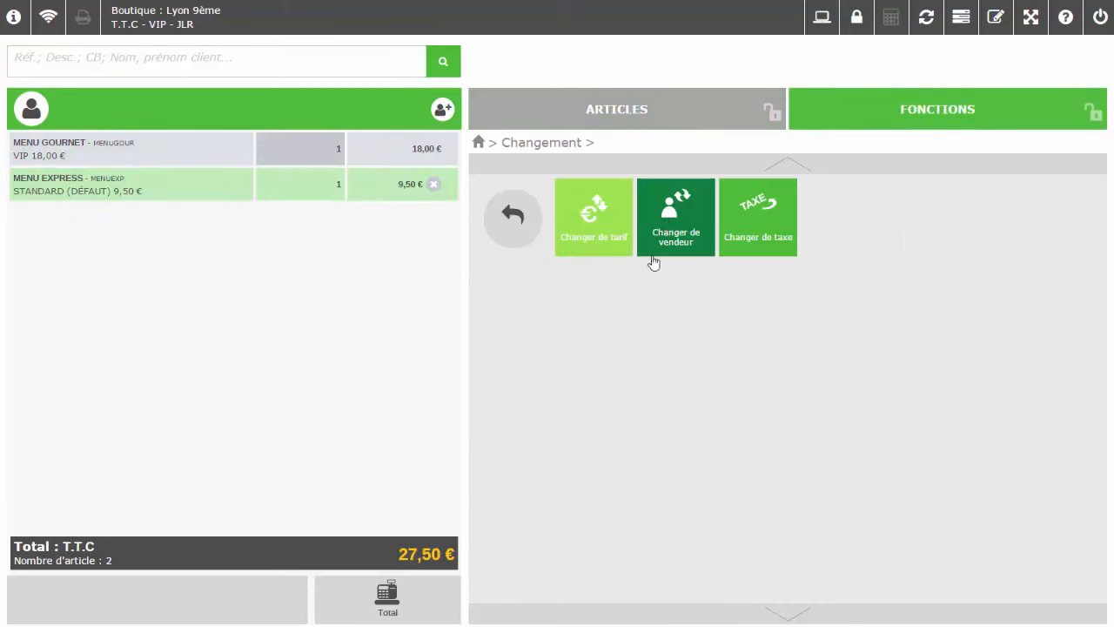
{"action": "left_click", "coordinate": [609, 237]}
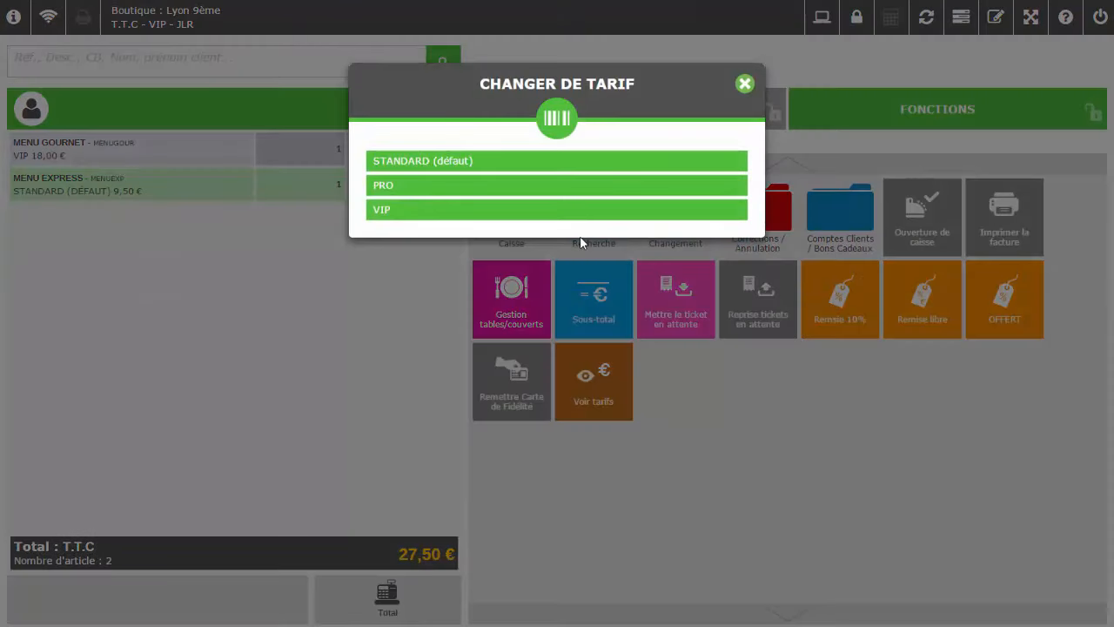
{"action": "left_click", "coordinate": [430, 189]}
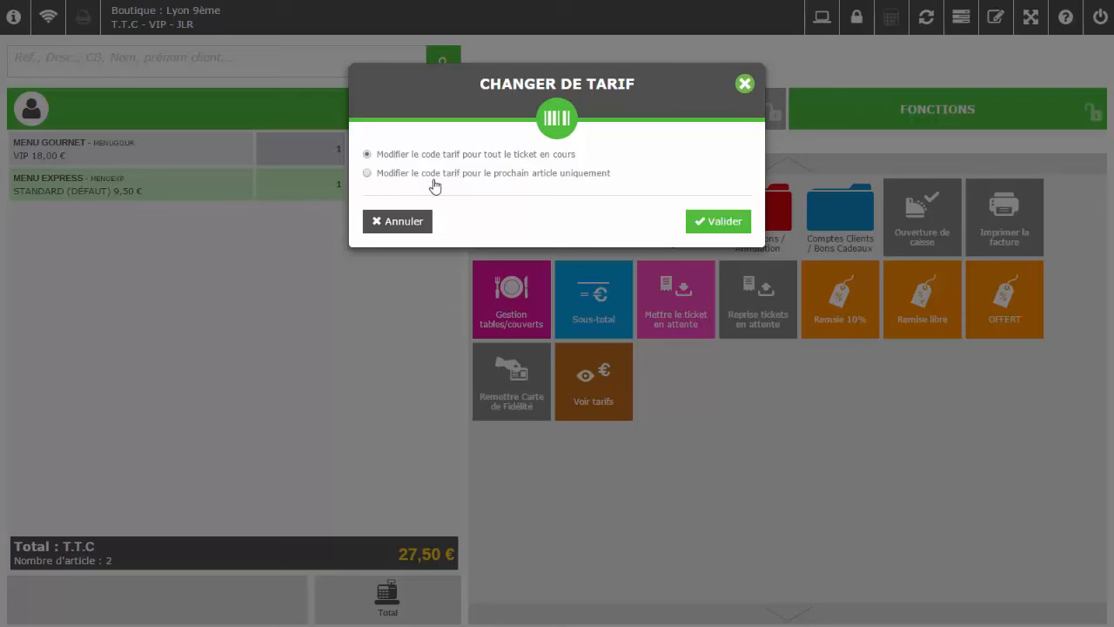
{"action": "left_click", "coordinate": [701, 221]}
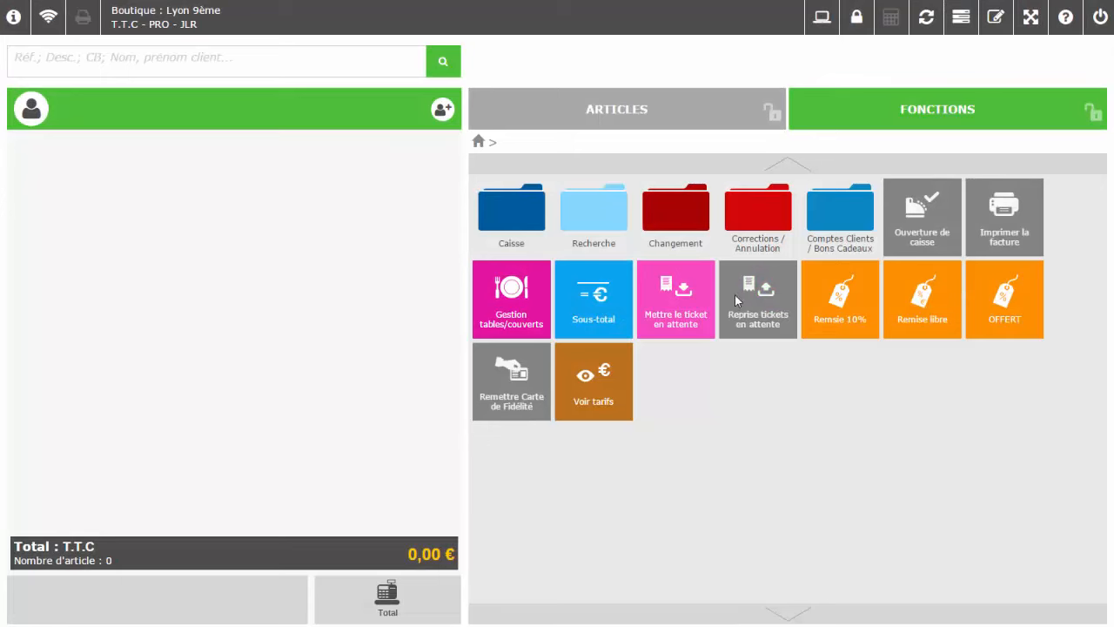
Change the ticket's seller from the first vendor to the second via Changer de vendeur
{"action": "left_click", "coordinate": [689, 226]}
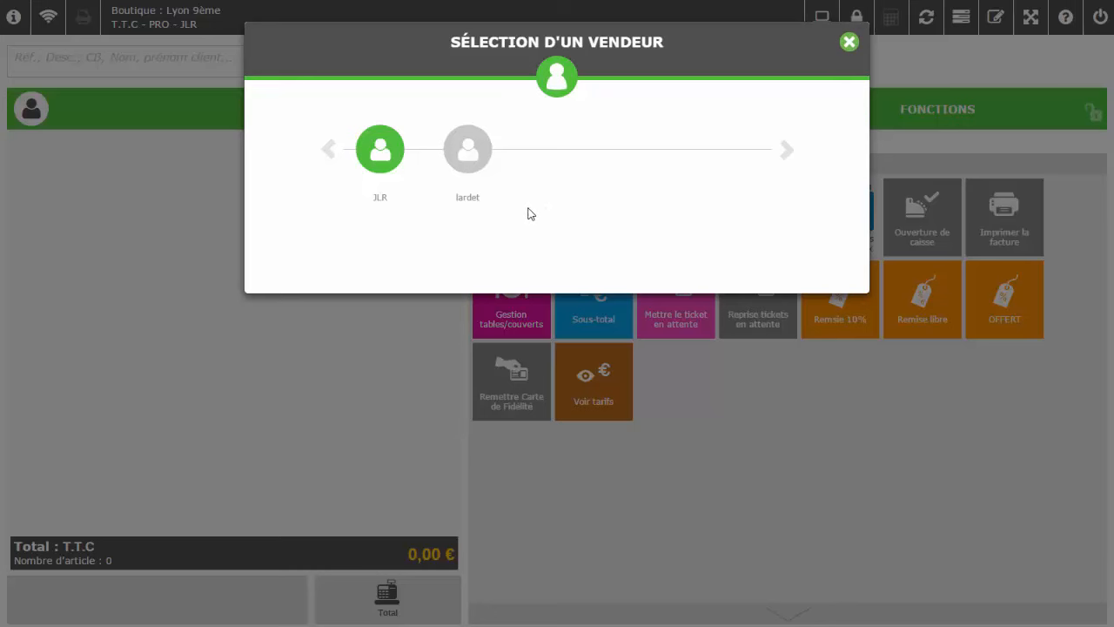
{"action": "left_click", "coordinate": [481, 156]}
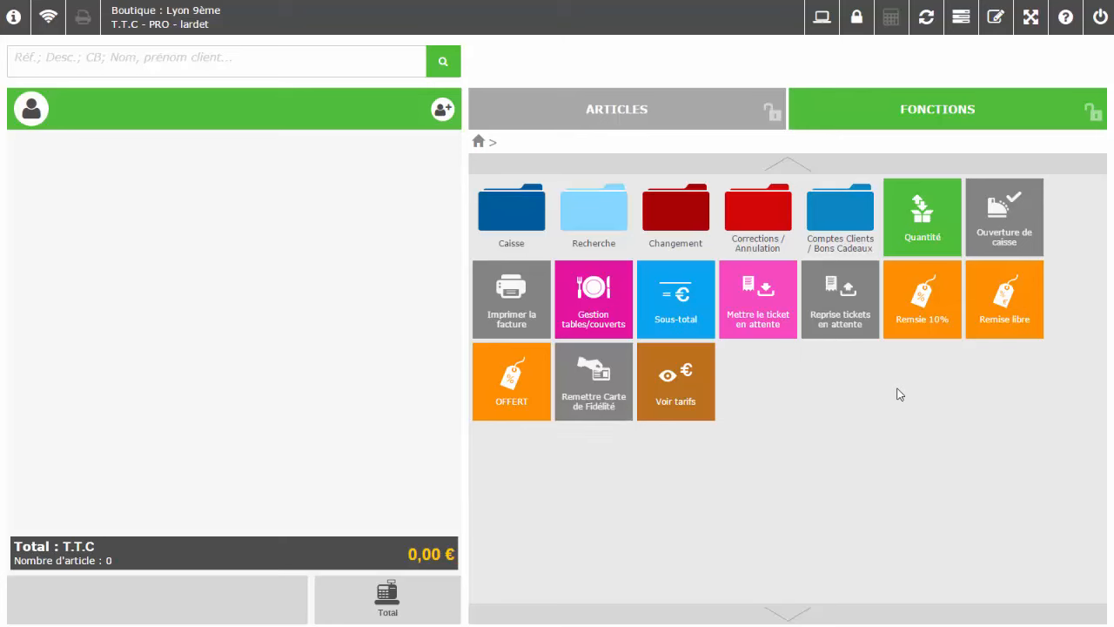
Add Menu Gournet to the ticket and set its quantity to 2
{"action": "left_click", "coordinate": [622, 109]}
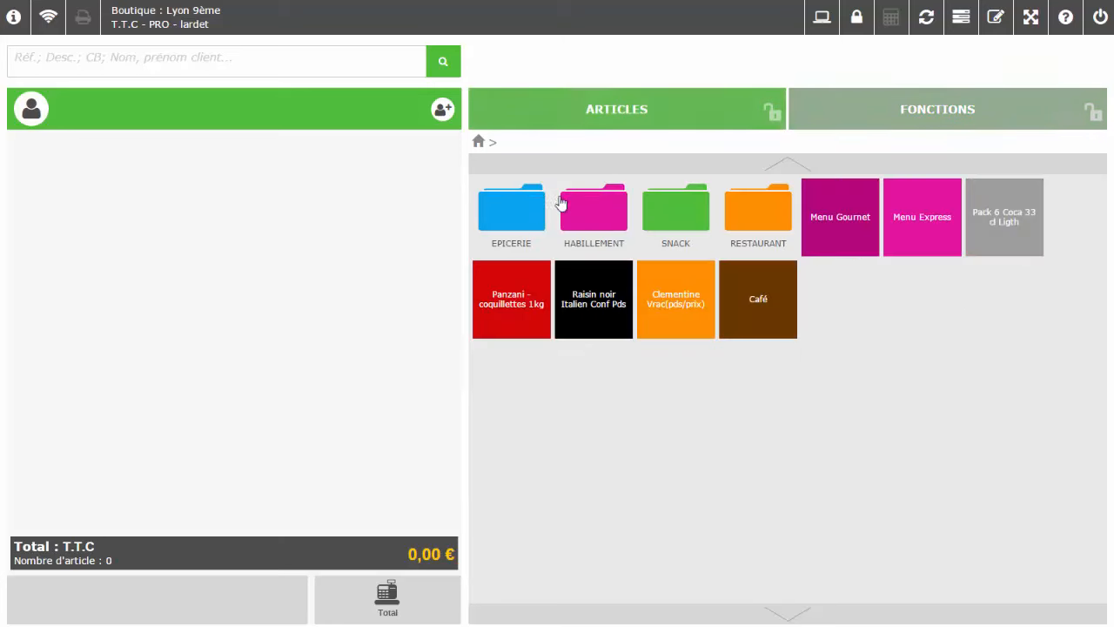
{"action": "left_click", "coordinate": [854, 241]}
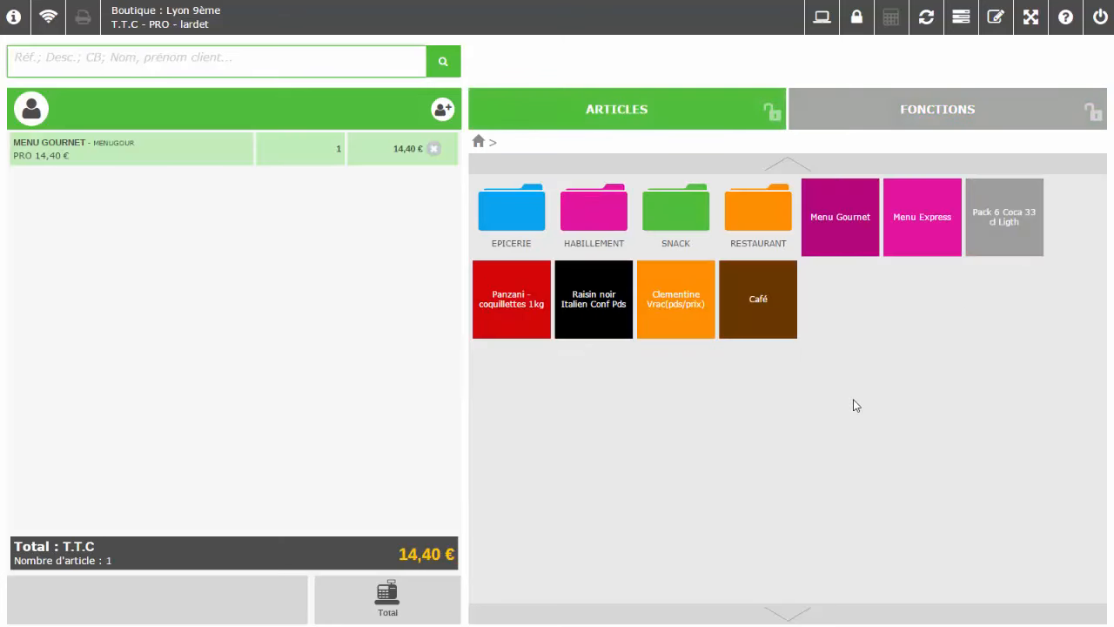
{"action": "left_click", "coordinate": [868, 121]}
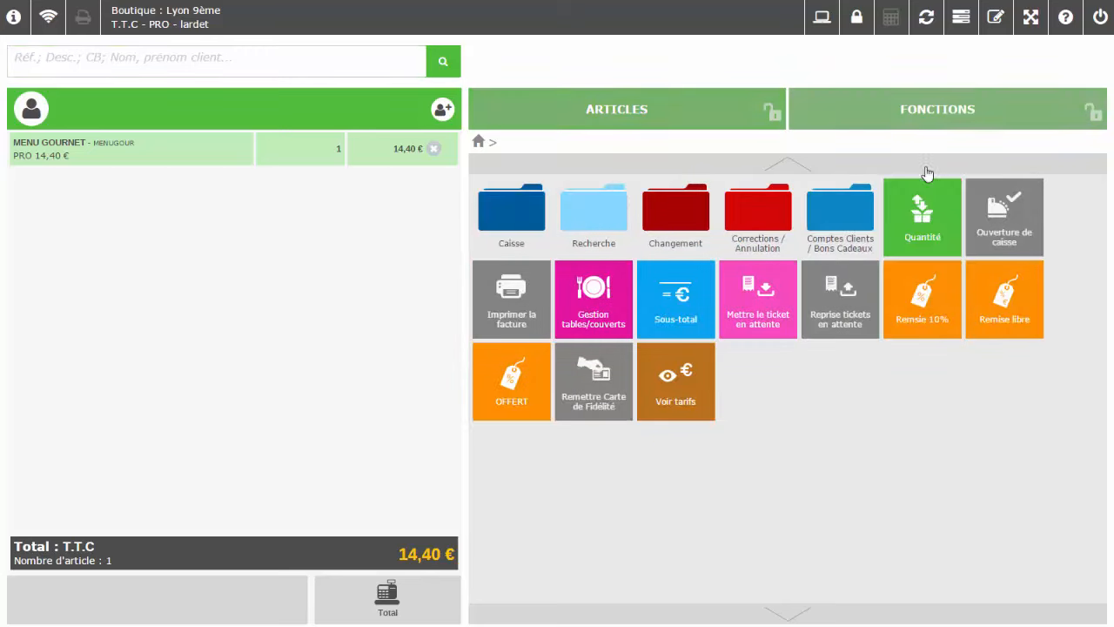
{"action": "left_click", "coordinate": [923, 217]}
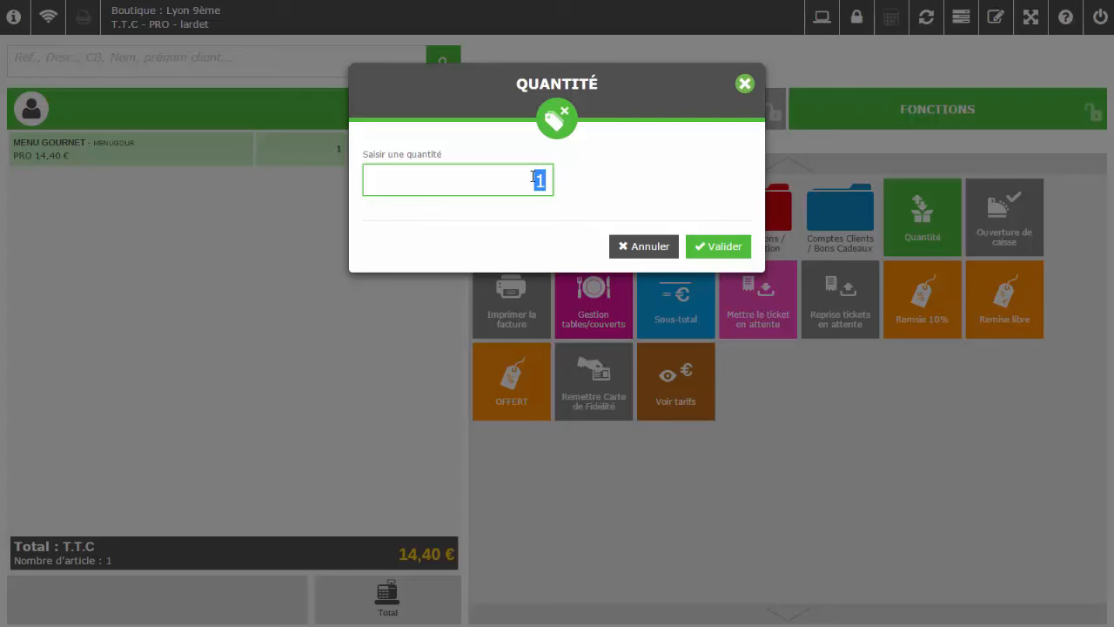
{"action": "type", "text": "2"}
{"action": "key", "text": "Return"}
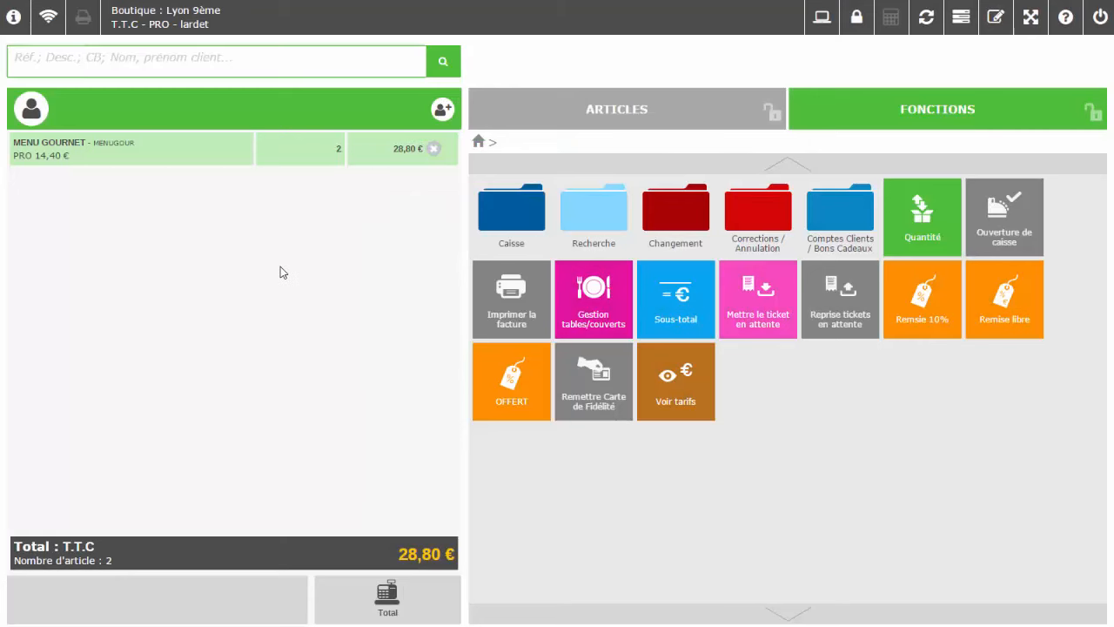
Change the Menu Gournet quantity to 4, making the line 57,60 €
{"action": "left_click", "coordinate": [303, 147]}
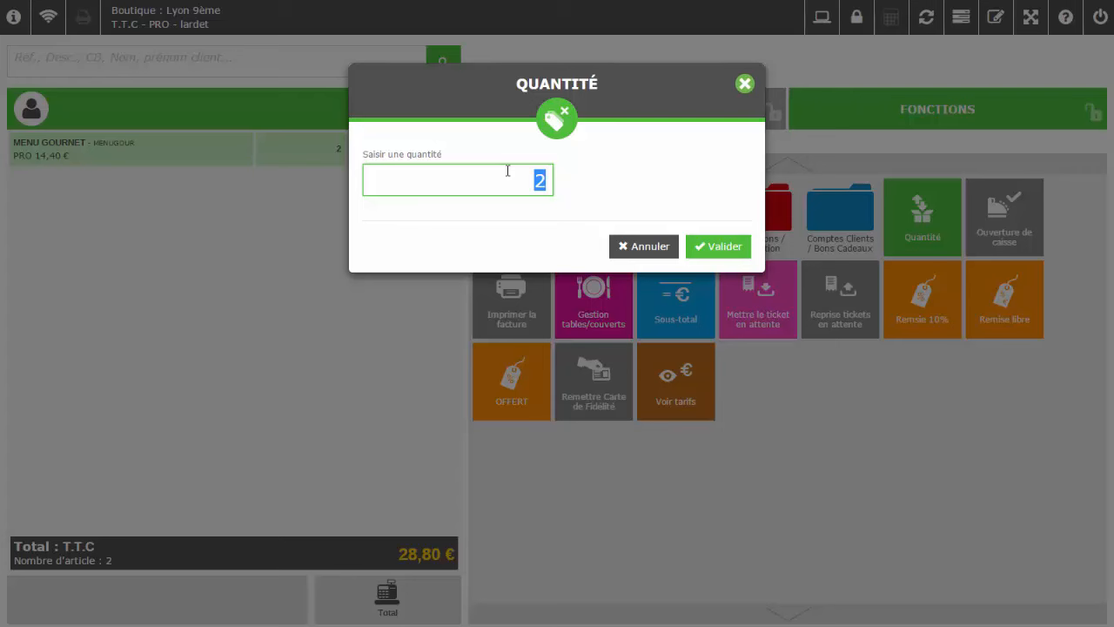
{"action": "type", "text": "4"}
{"action": "key", "text": "Return"}
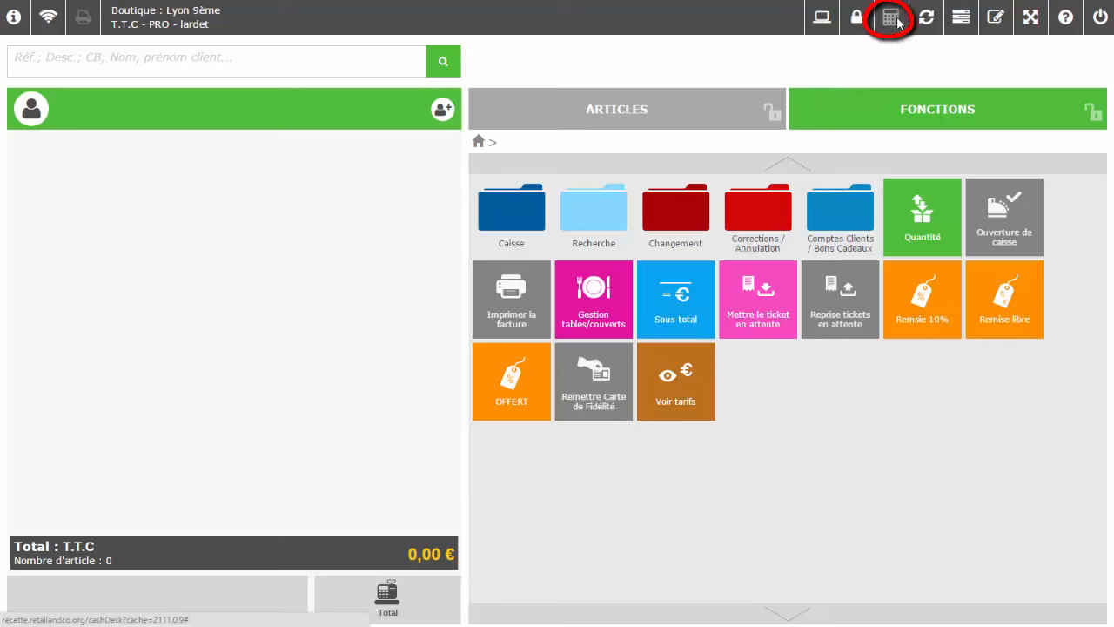
Ring up Raisin noir Italien at quantity 12 (35,88 €) using the SAISIE keypad
{"action": "left_click", "coordinate": [681, 117]}
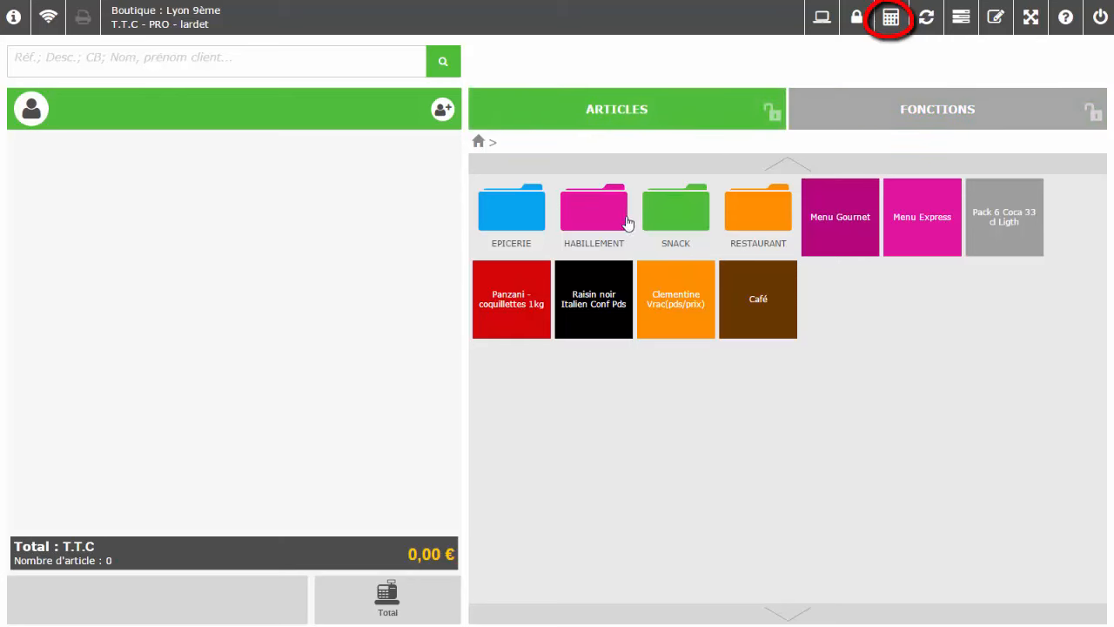
{"action": "left_click", "coordinate": [598, 304]}
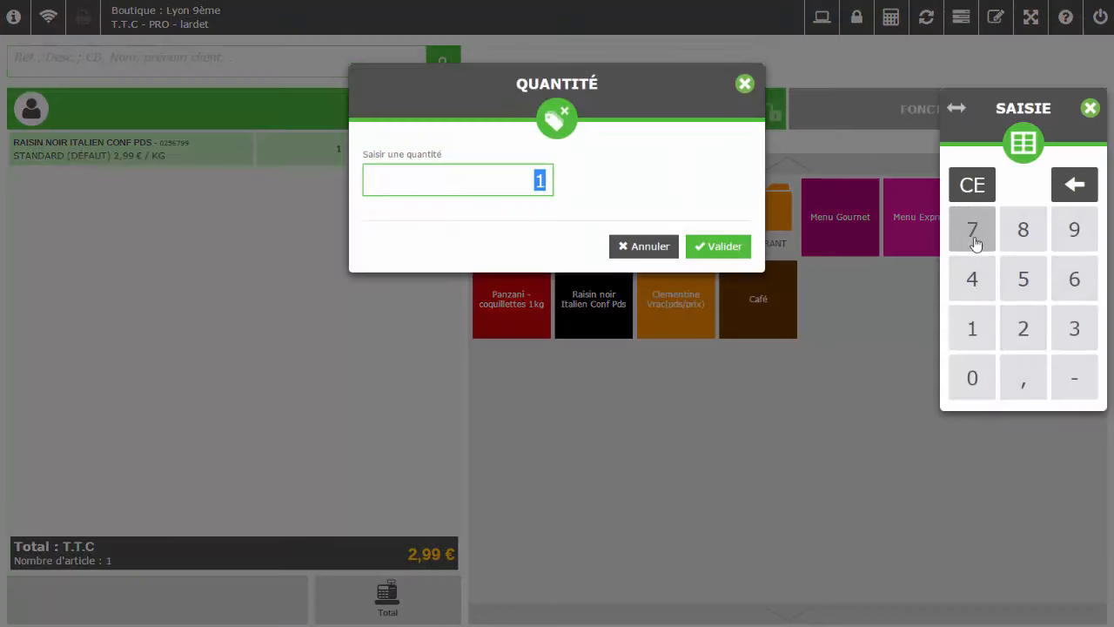
{"action": "left_click", "coordinate": [989, 336]}
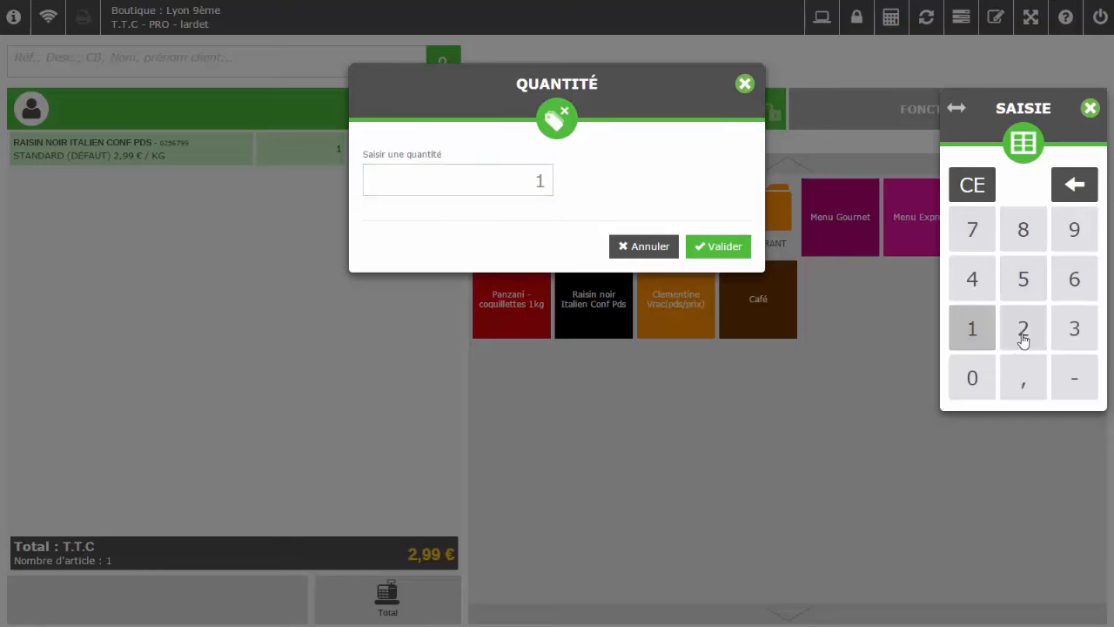
{"action": "left_click", "coordinate": [1022, 337]}
{"action": "left_click", "coordinate": [710, 251]}
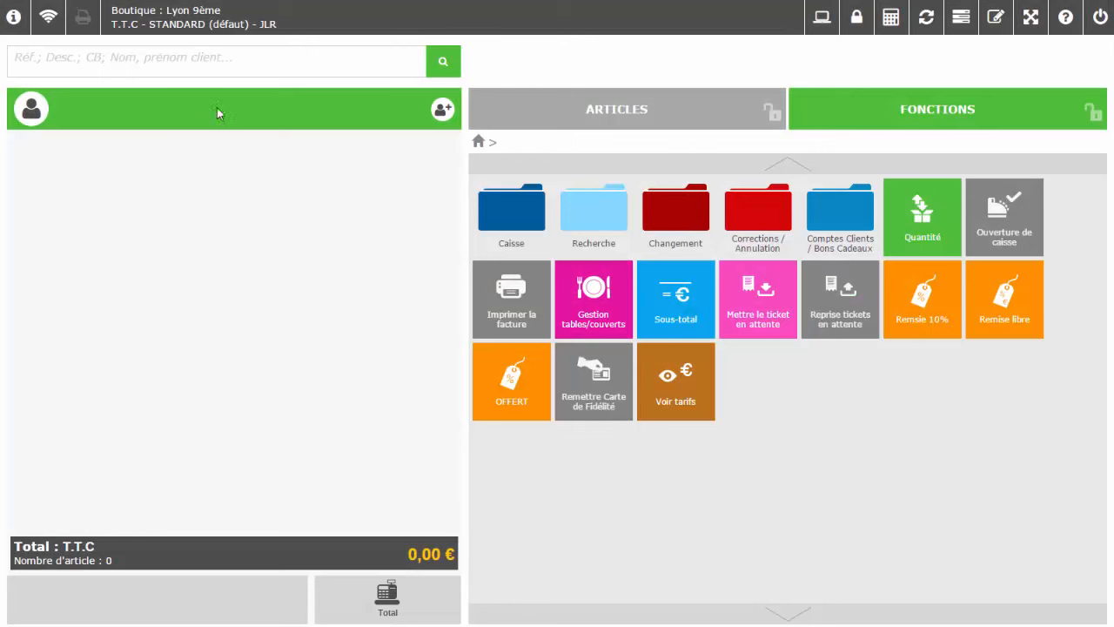
Look up the customer by surname in the customer search
{"action": "left_click", "coordinate": [149, 50]}
{"action": "type", "text": "Jamet"}
{"action": "key", "text": "Return"}
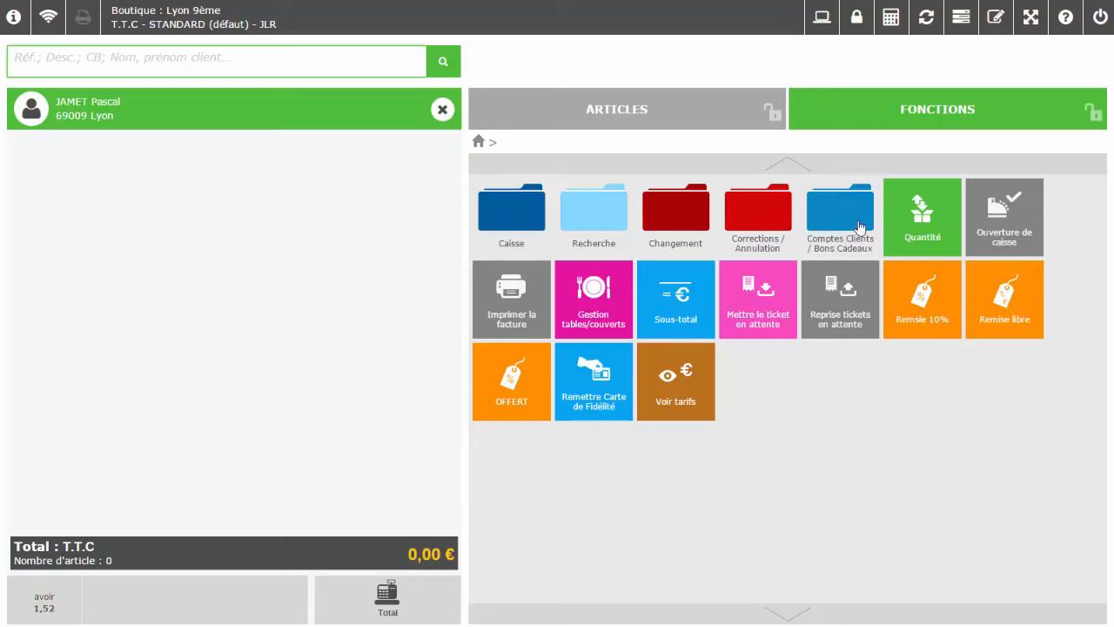
Issue and activate a Fidélité gratuite loyalty card for the customer
{"action": "left_click", "coordinate": [584, 404]}
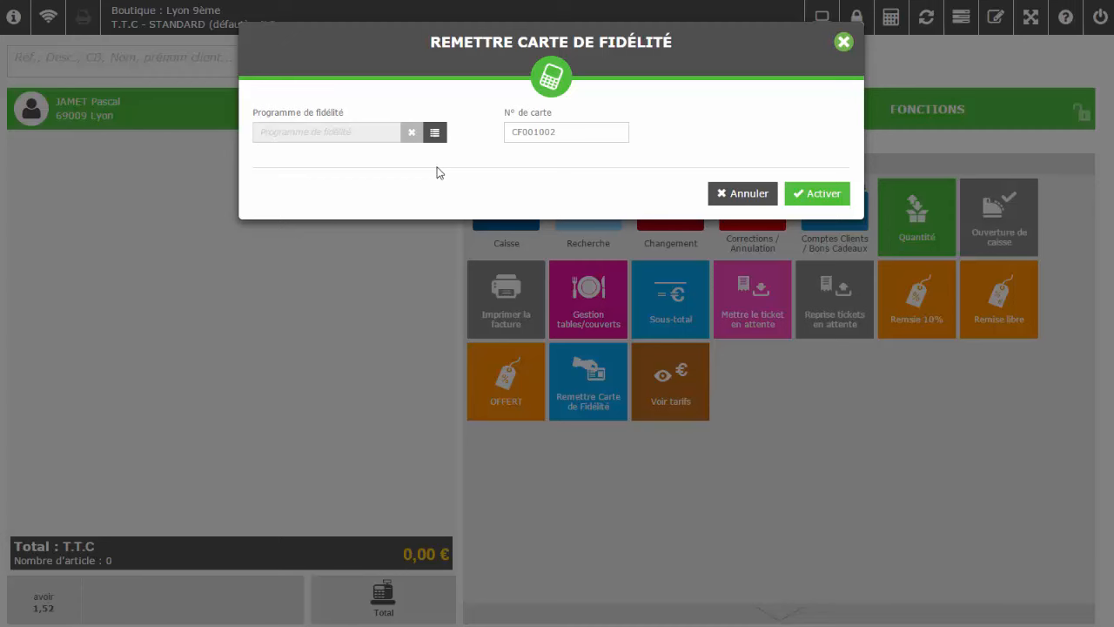
{"action": "left_click", "coordinate": [434, 133]}
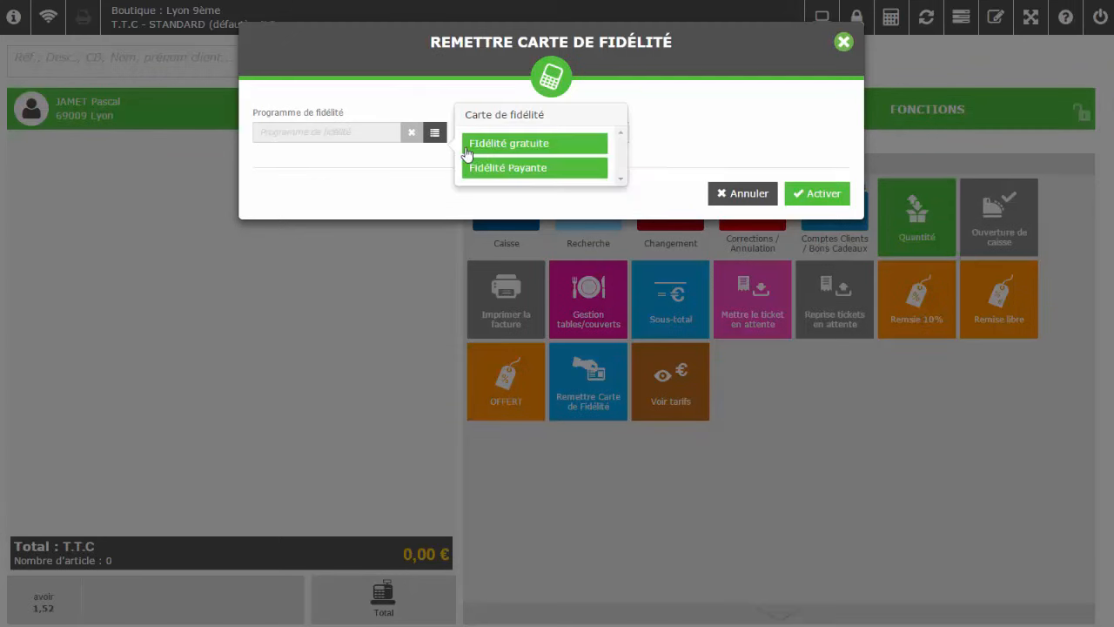
{"action": "left_click", "coordinate": [493, 146]}
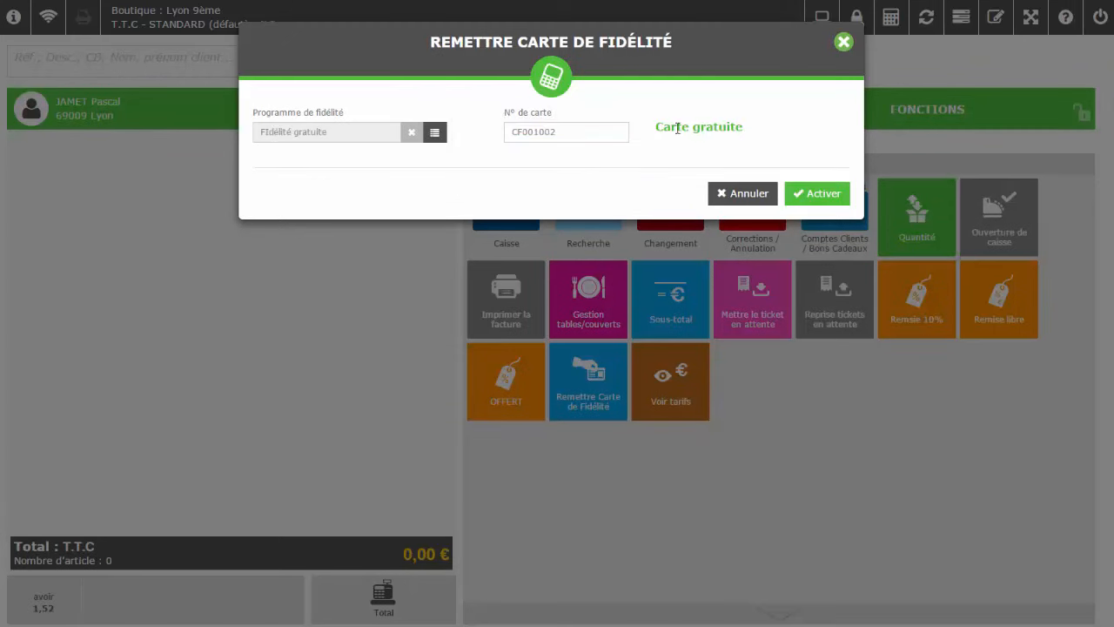
{"action": "left_click", "coordinate": [798, 192]}
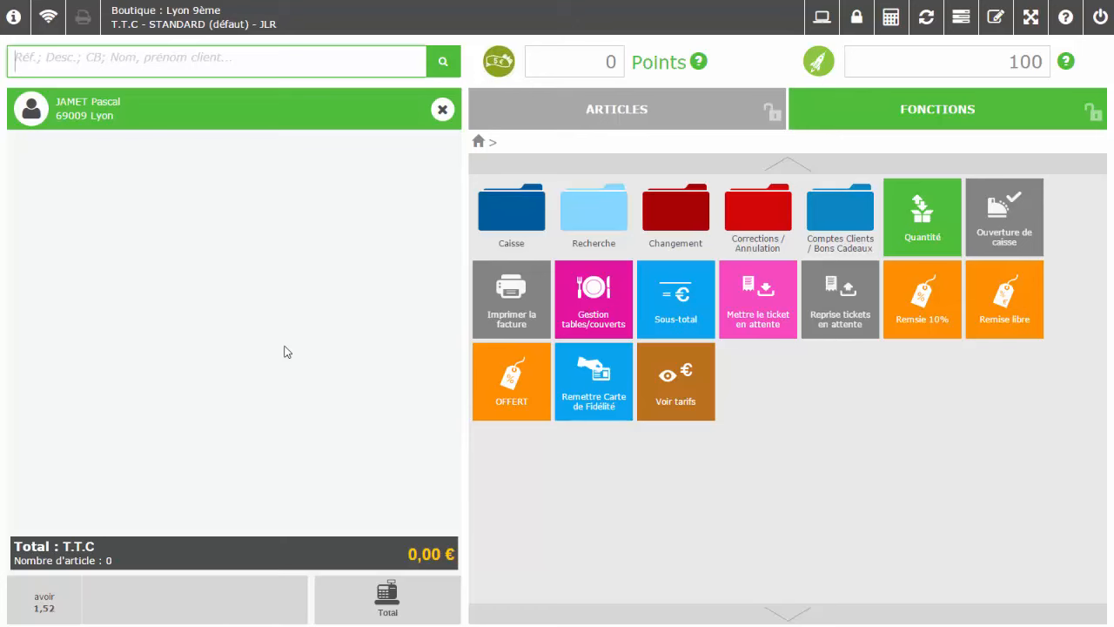
Find the next customer by surname and add a Fidélité Payante card to the ticket
{"action": "type", "text": "lardon"}
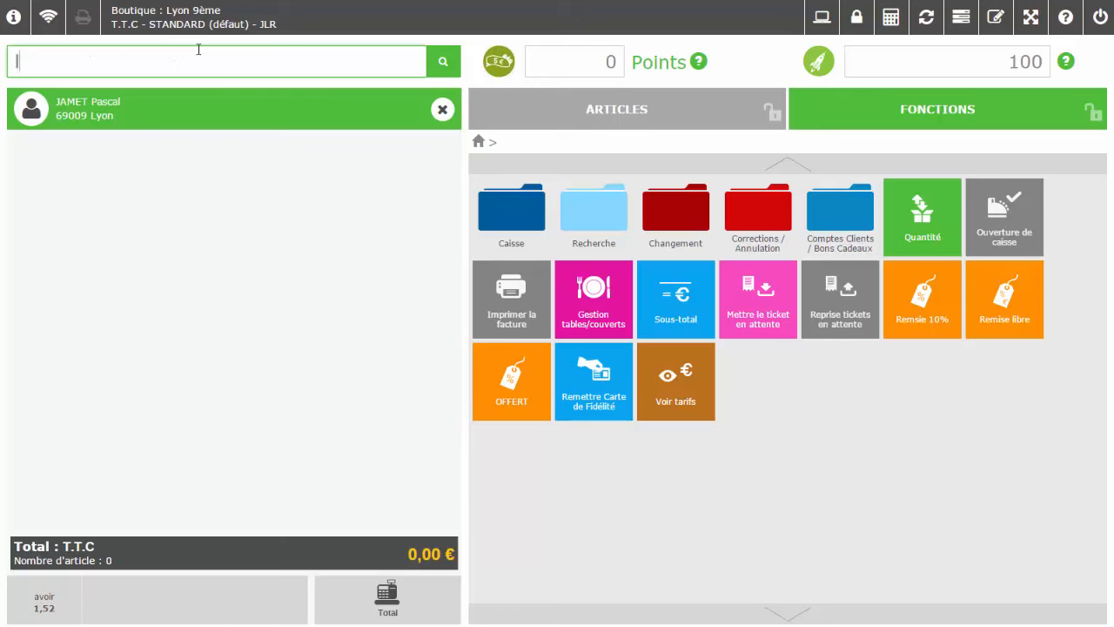
{"action": "key", "text": "Return"}
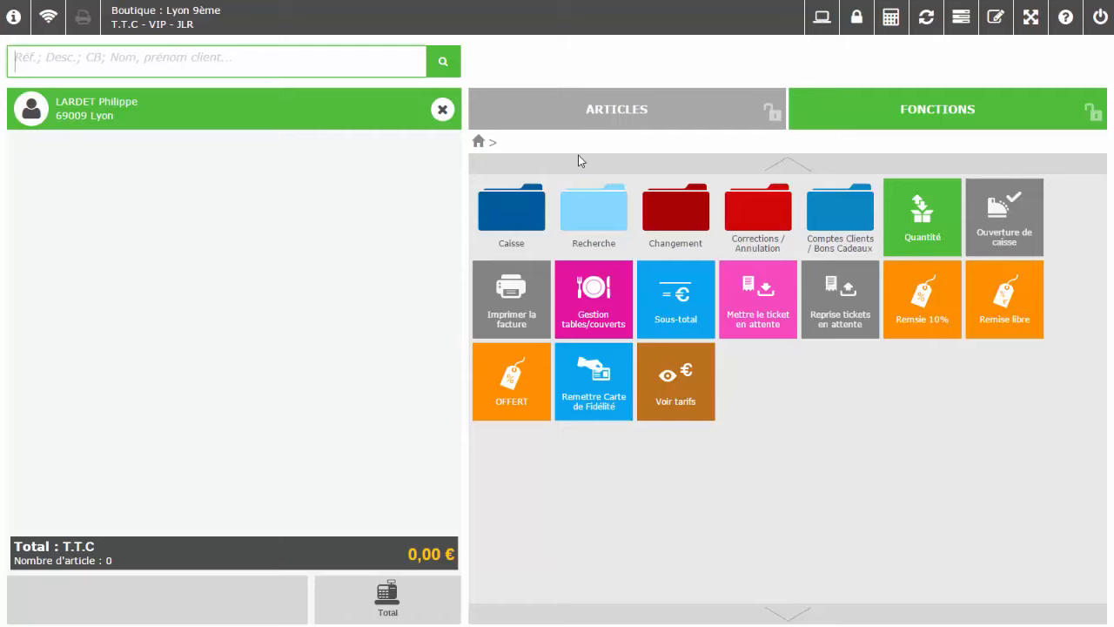
{"action": "left_click", "coordinate": [599, 394]}
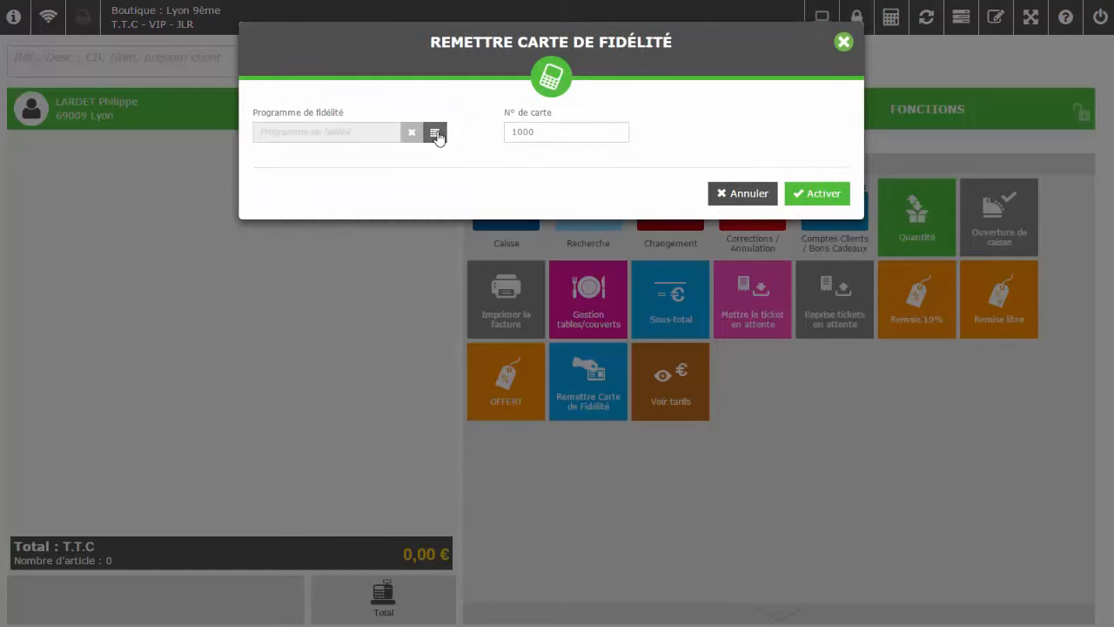
{"action": "left_click", "coordinate": [434, 133]}
{"action": "left_click", "coordinate": [535, 167]}
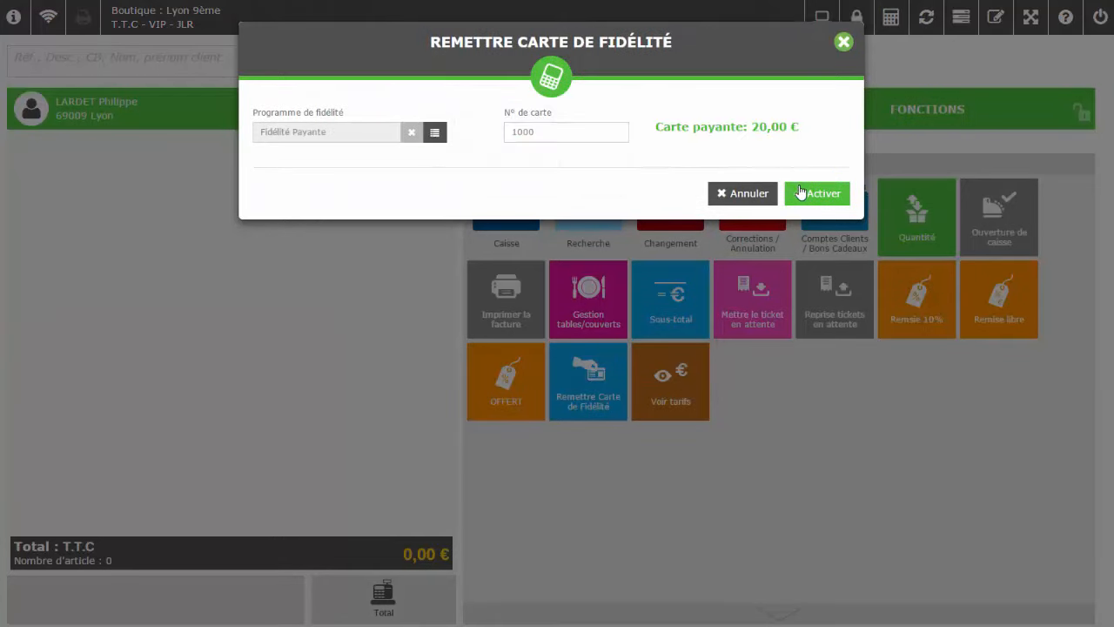
{"action": "left_click", "coordinate": [814, 195]}
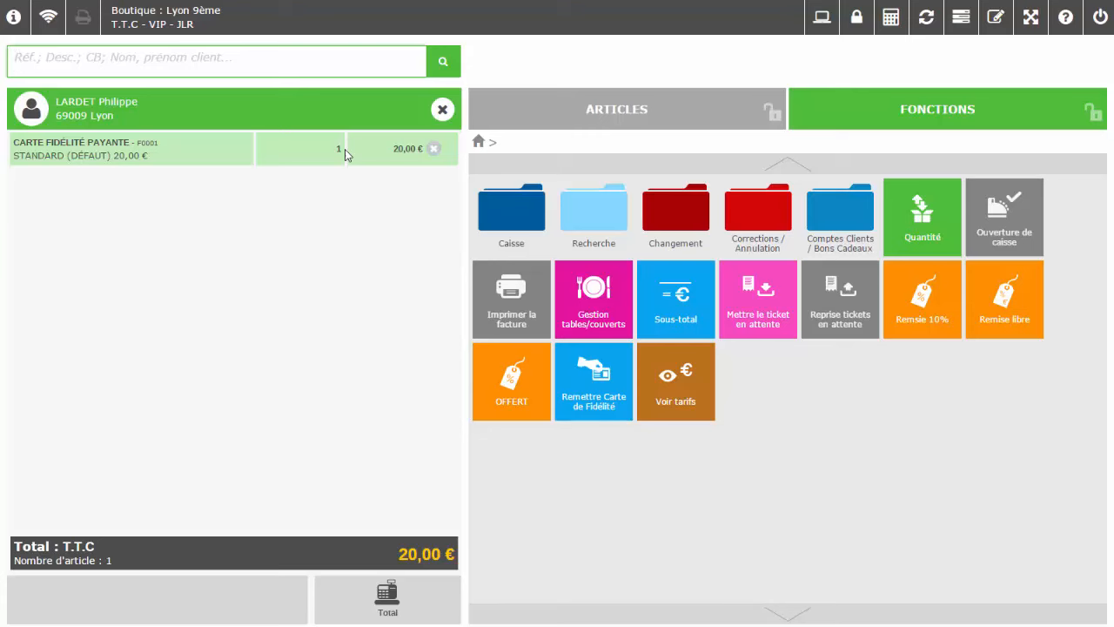
Pay the 20,00 € loyalty card ticket by Carte Bancaire
{"action": "left_click", "coordinate": [557, 110]}
{"action": "left_click", "coordinate": [388, 597]}
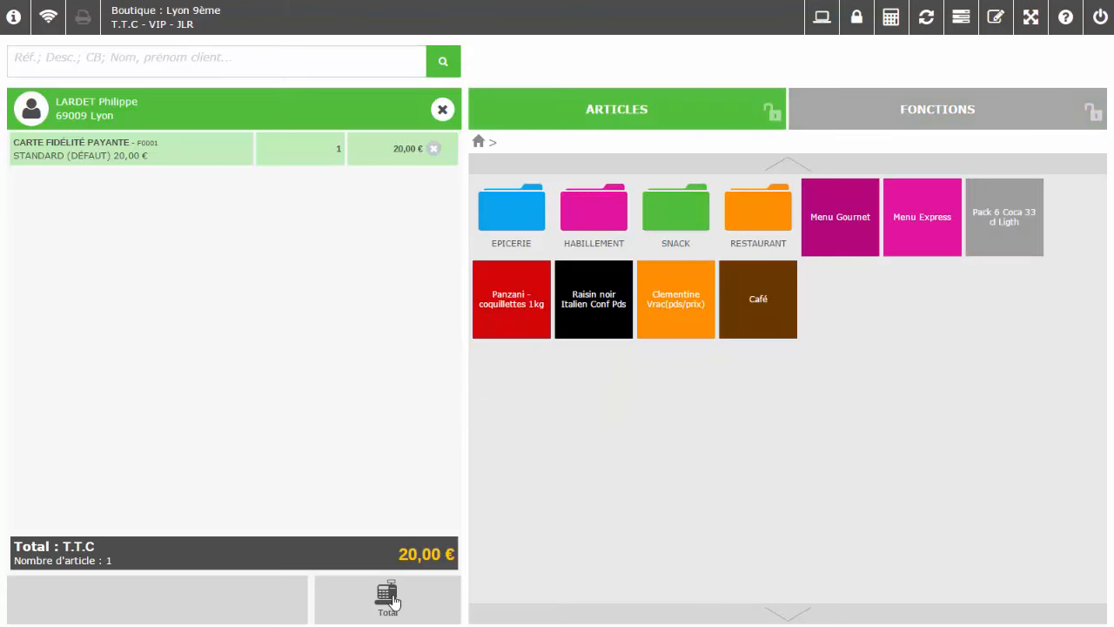
{"action": "left_click", "coordinate": [597, 242]}
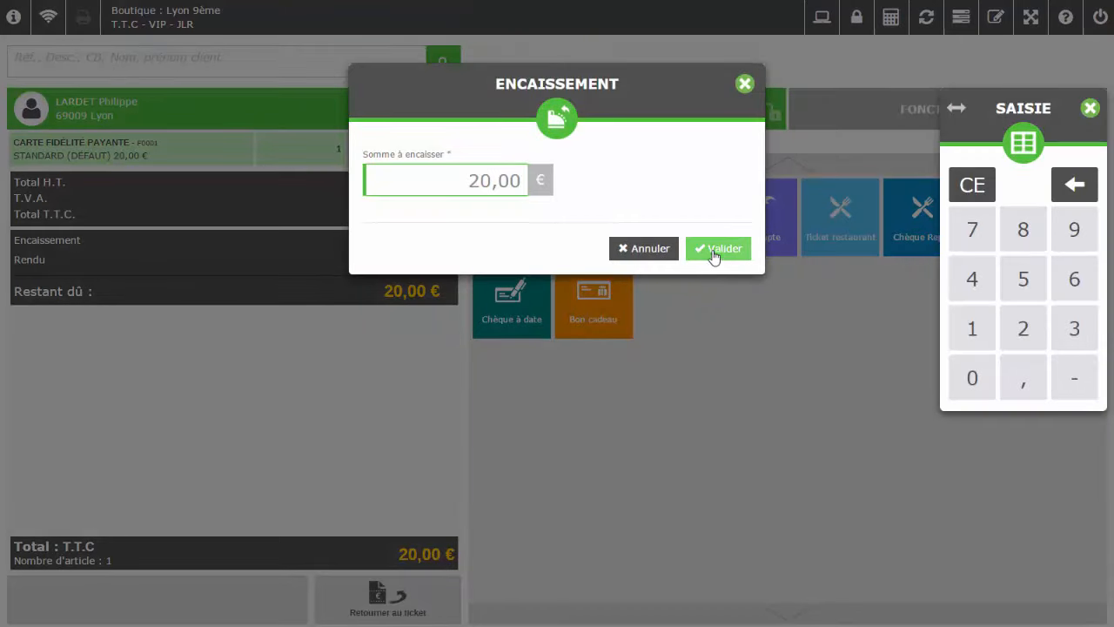
{"action": "left_click", "coordinate": [717, 249]}
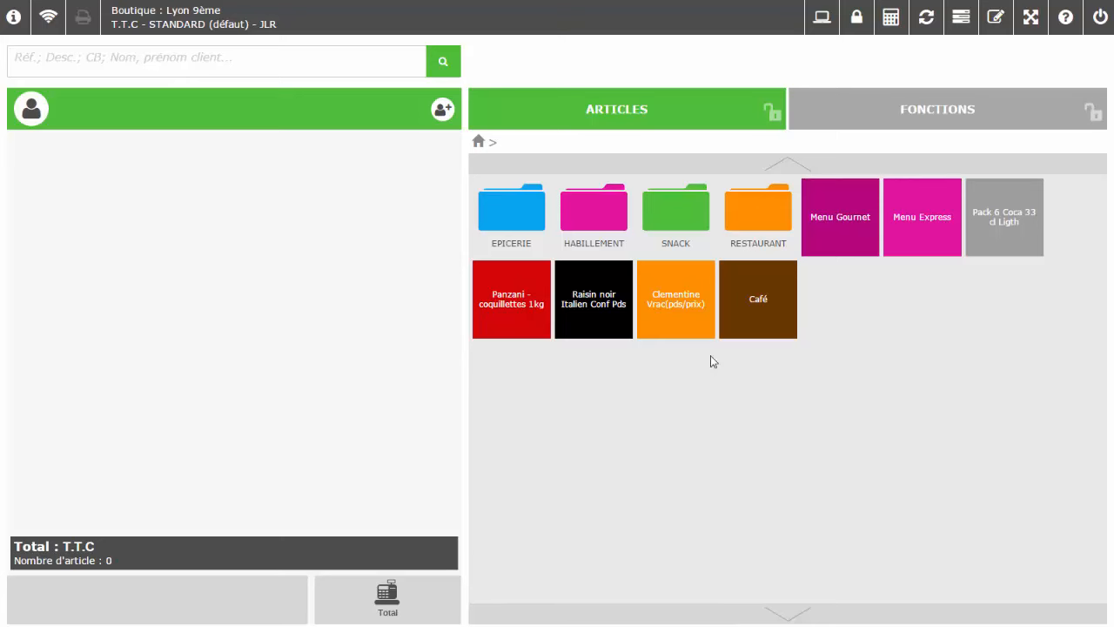
{"action": "left_click", "coordinate": [837, 225]}
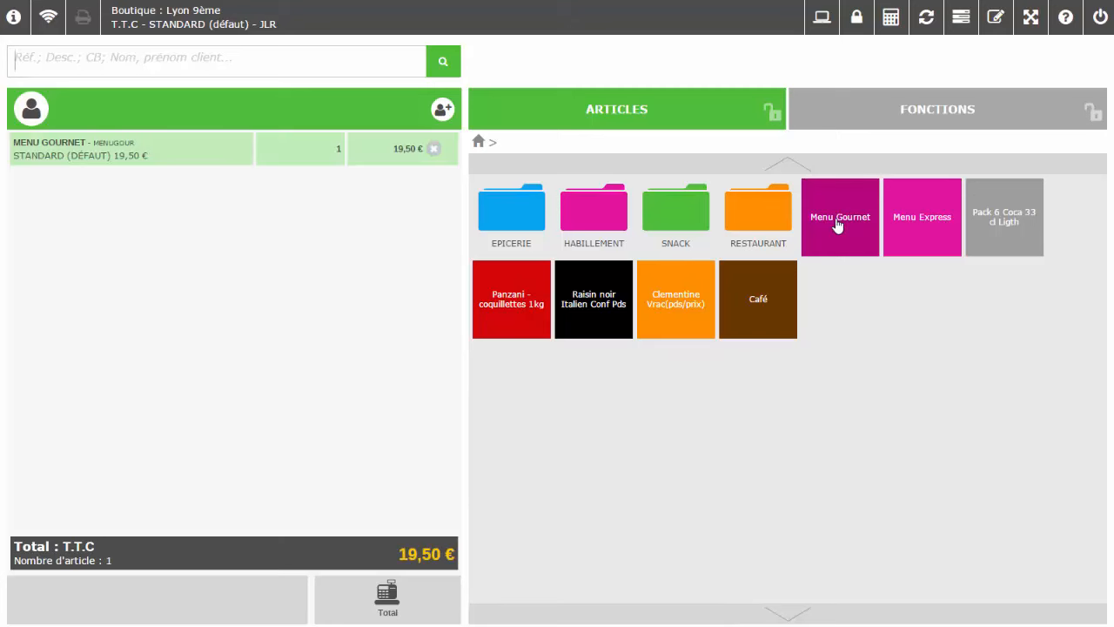
{"action": "left_click", "coordinate": [915, 110]}
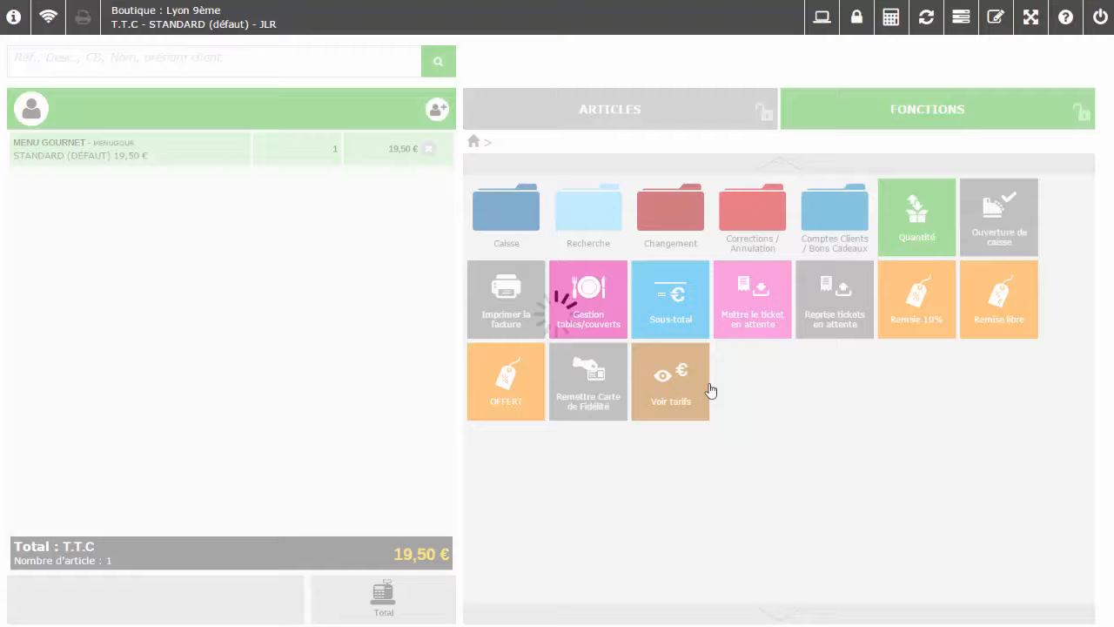
{"action": "left_click", "coordinate": [710, 390]}
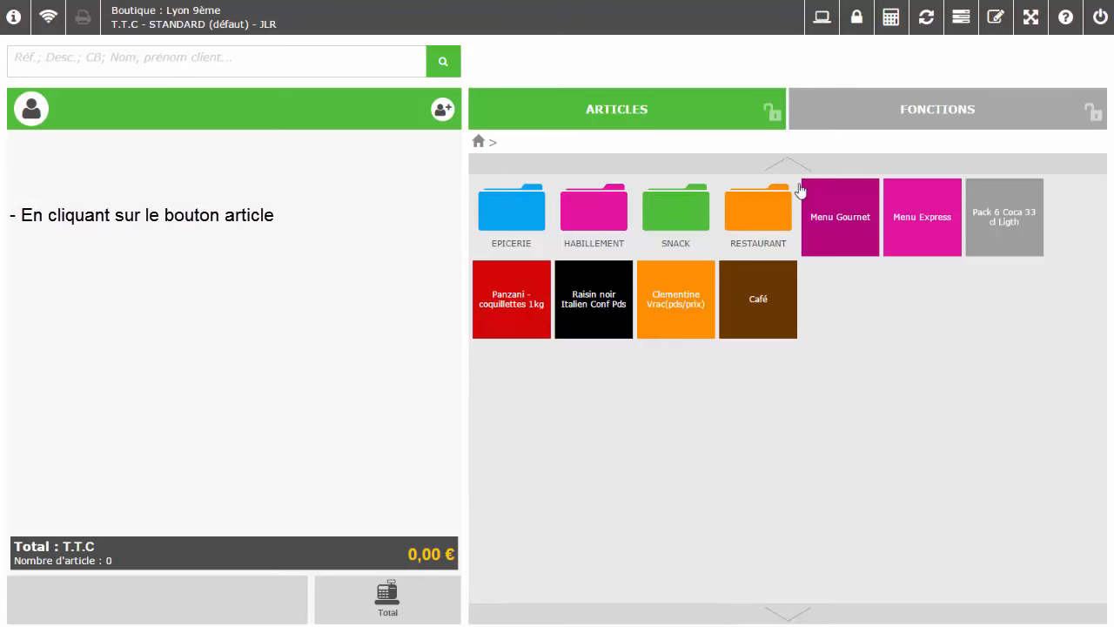
Add Chaussure Noire - 37 (299,00 €) from HABILLEMENT > Chaussures, then open Corrections / Annulation
{"action": "left_click", "coordinate": [206, 58]}
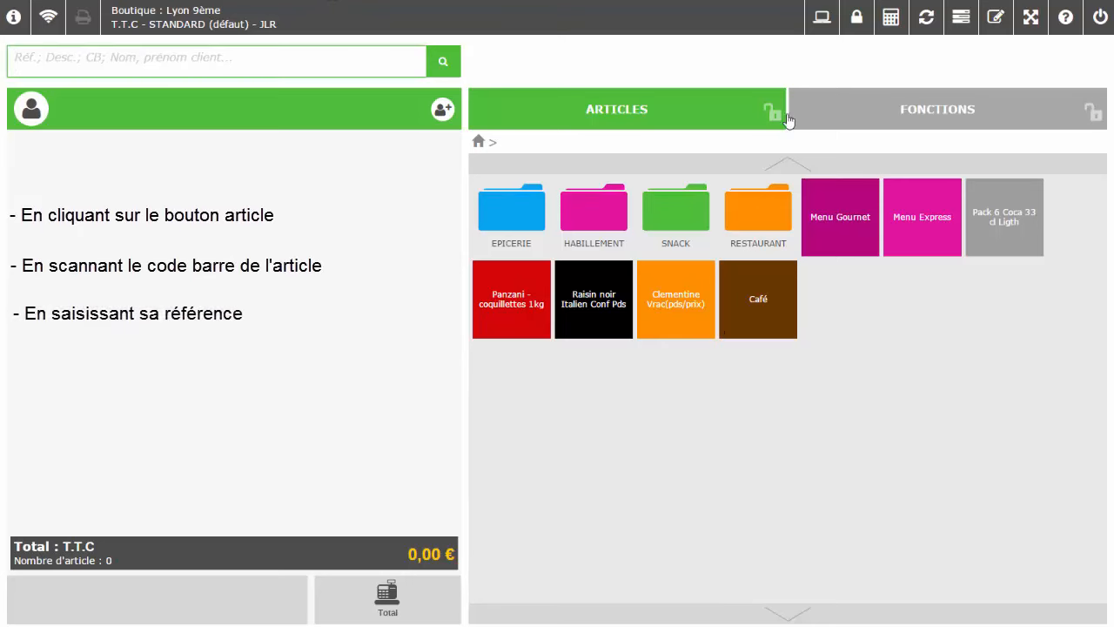
{"action": "left_click", "coordinate": [610, 221]}
{"action": "left_click", "coordinate": [594, 206]}
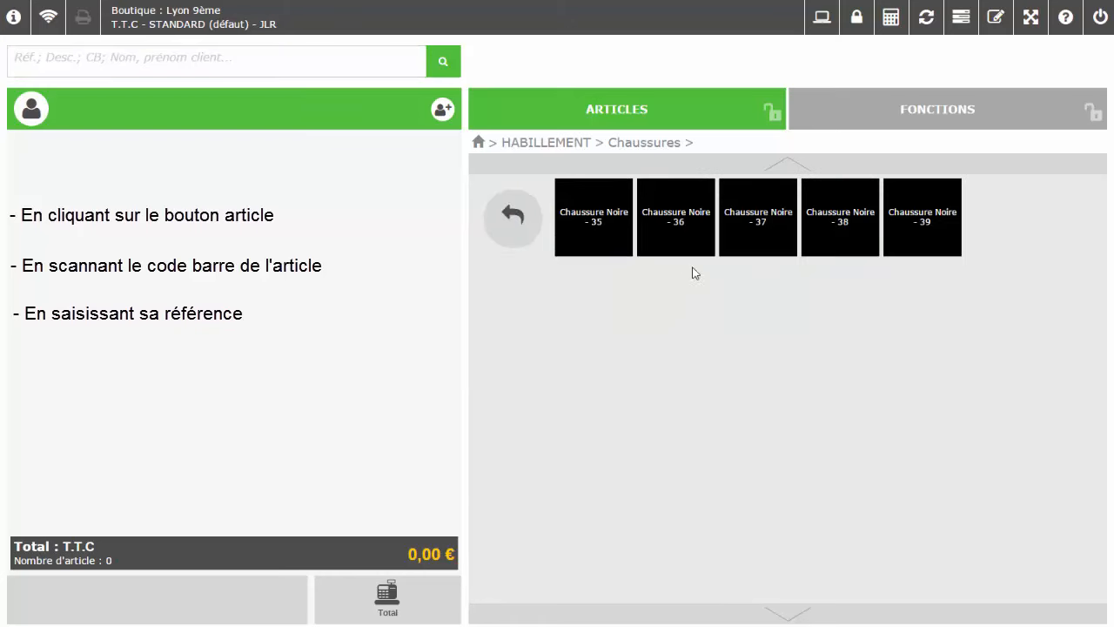
{"action": "left_click", "coordinate": [759, 240]}
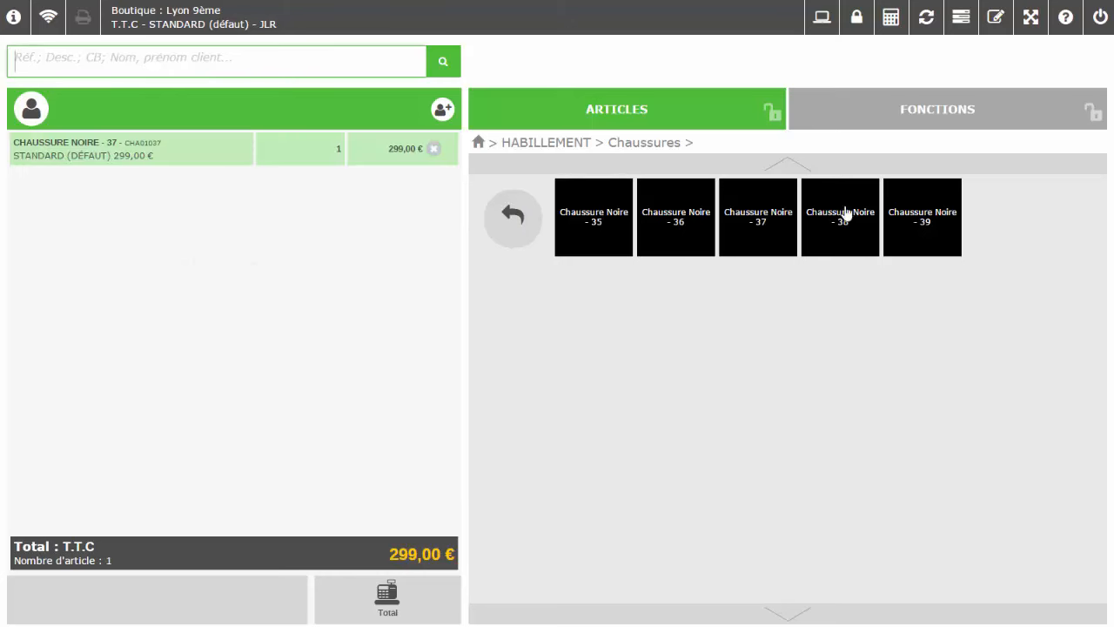
{"action": "left_click", "coordinate": [864, 120]}
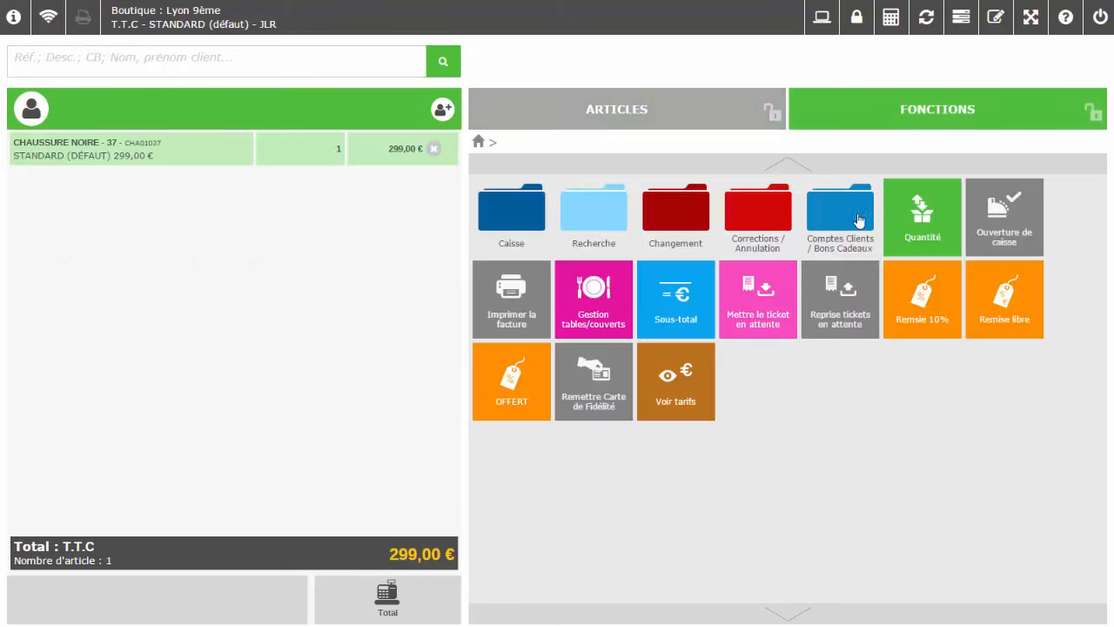
{"action": "left_click", "coordinate": [766, 213]}
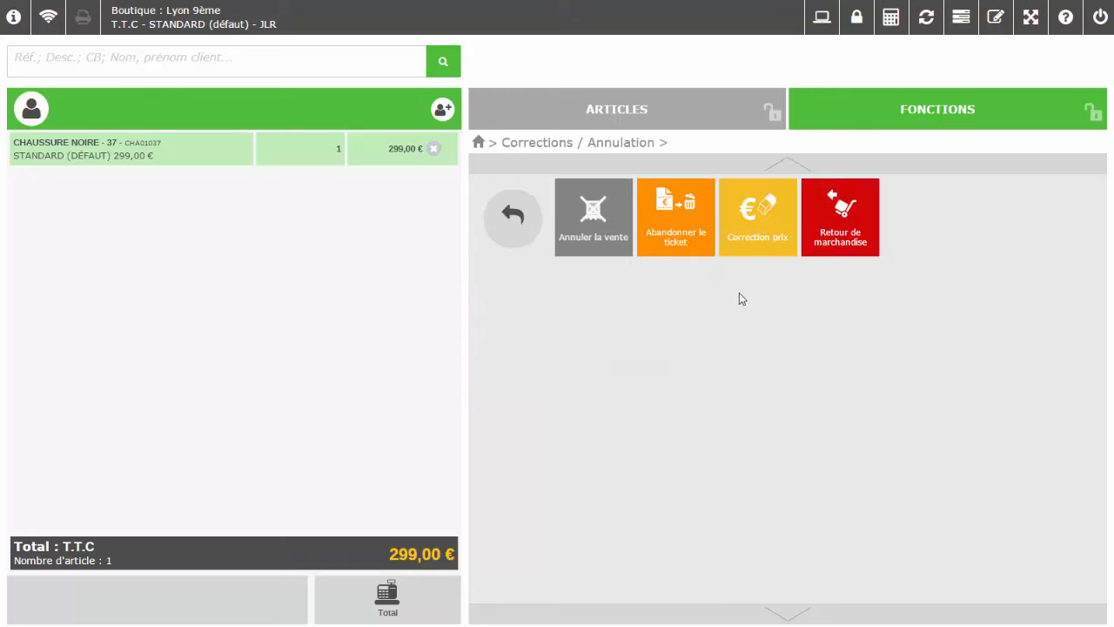
Return one Chaussure Noire - 37 with the reason Article détérioré
{"action": "left_click", "coordinate": [868, 244]}
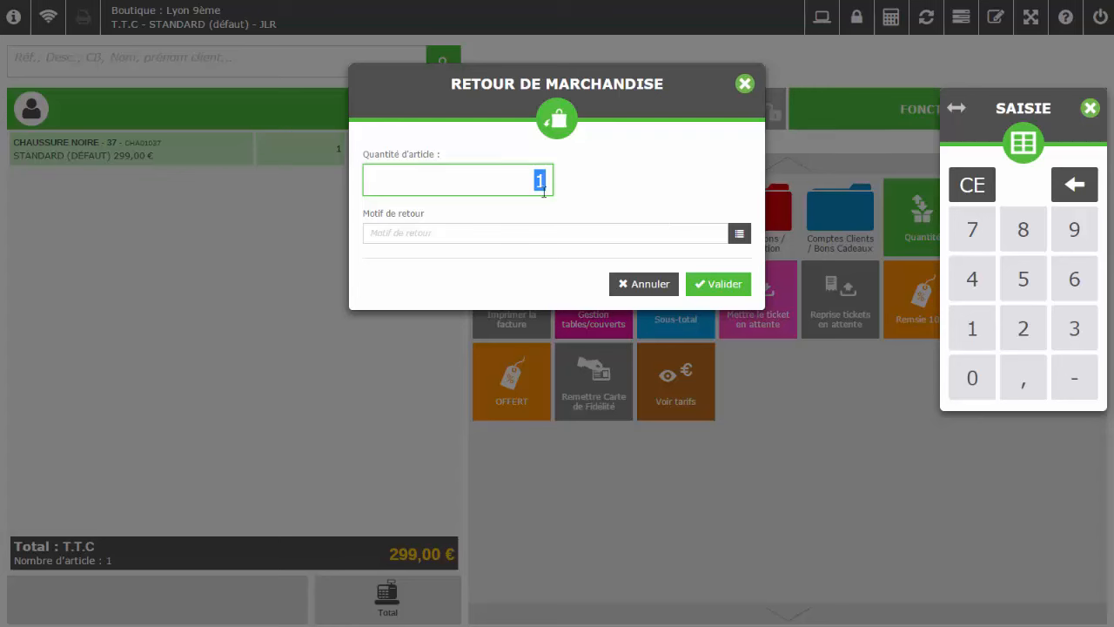
{"action": "left_click", "coordinate": [739, 235]}
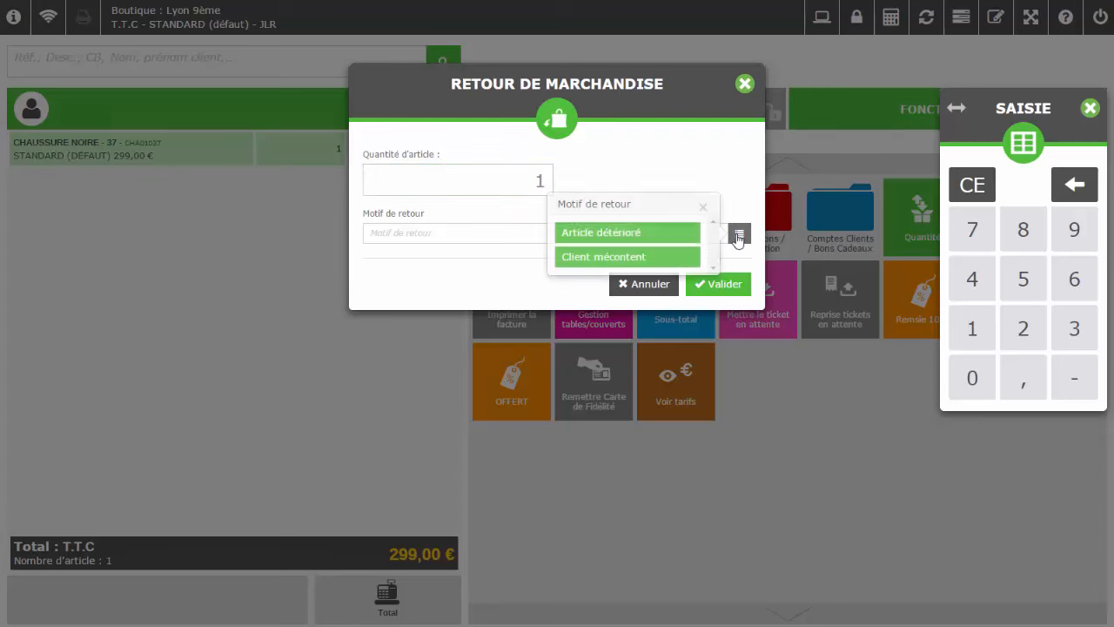
{"action": "left_click", "coordinate": [675, 235]}
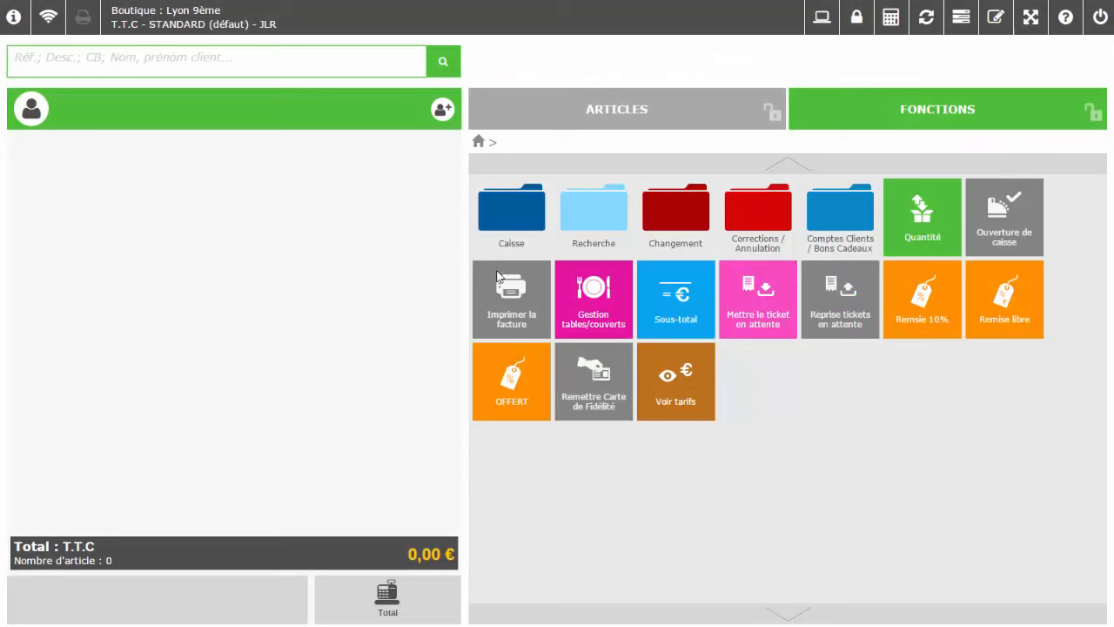
Check the Motifs de retour list in the back-office Paramètres
{"action": "left_click", "coordinate": [961, 18]}
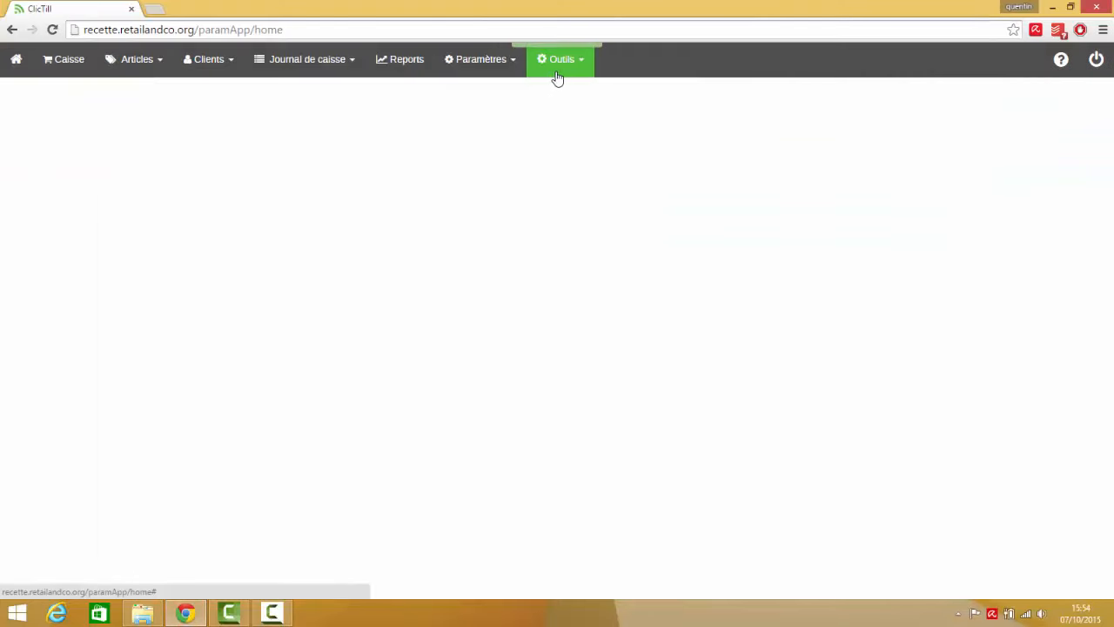
{"action": "left_click", "coordinate": [485, 64]}
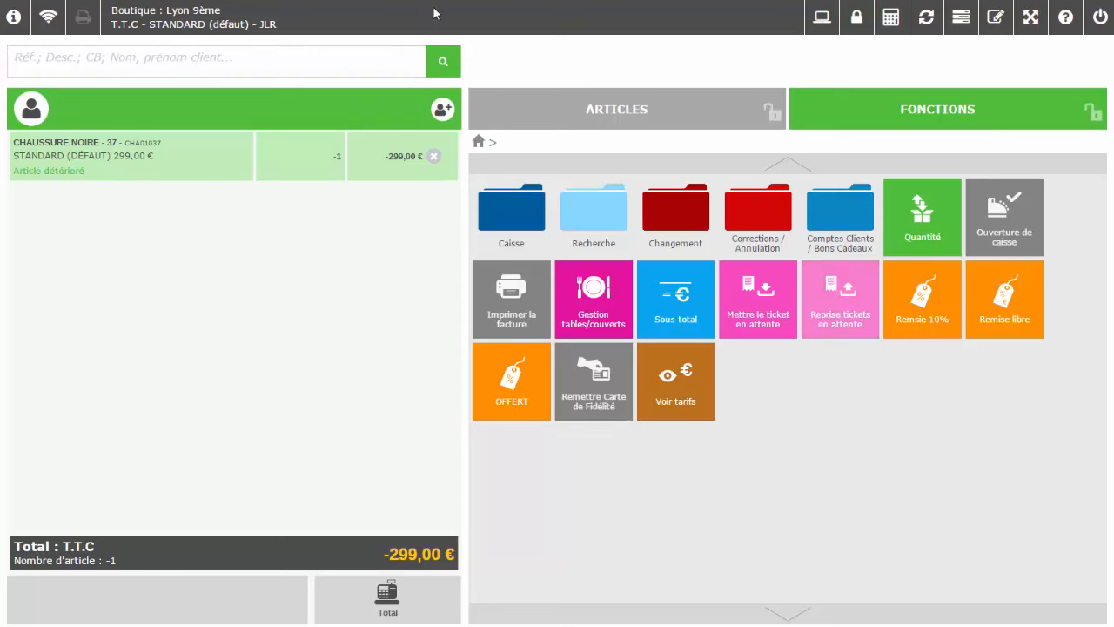
Settle the -299,00 € return, then sell two menus and a Coca pack for 34,95 € cash
{"action": "left_click", "coordinate": [377, 616]}
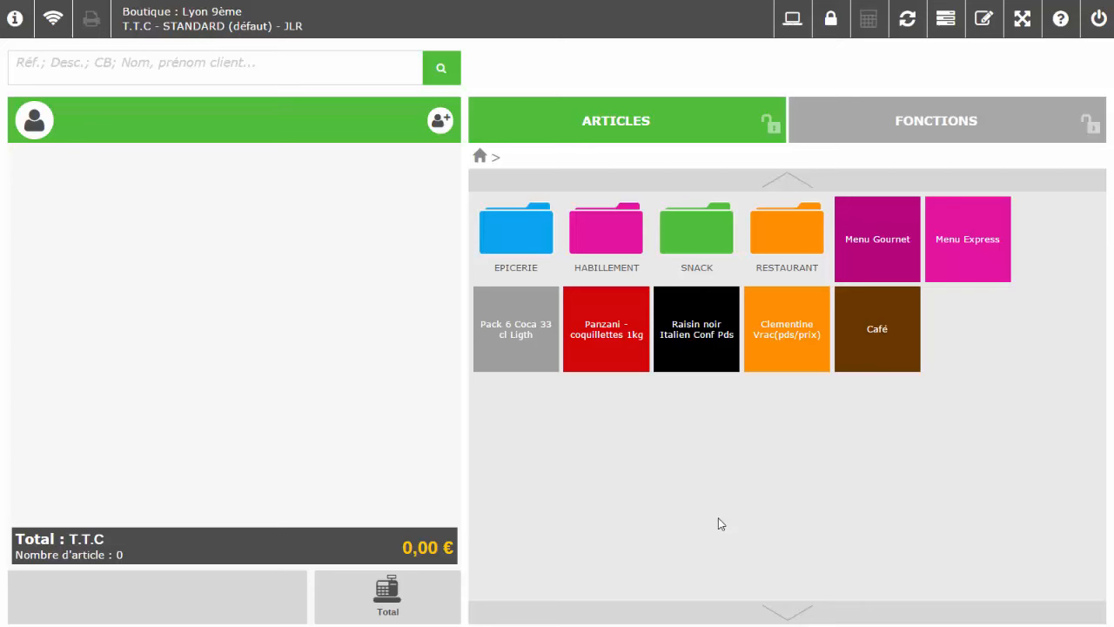
{"action": "left_click", "coordinate": [944, 241]}
{"action": "left_click", "coordinate": [541, 318]}
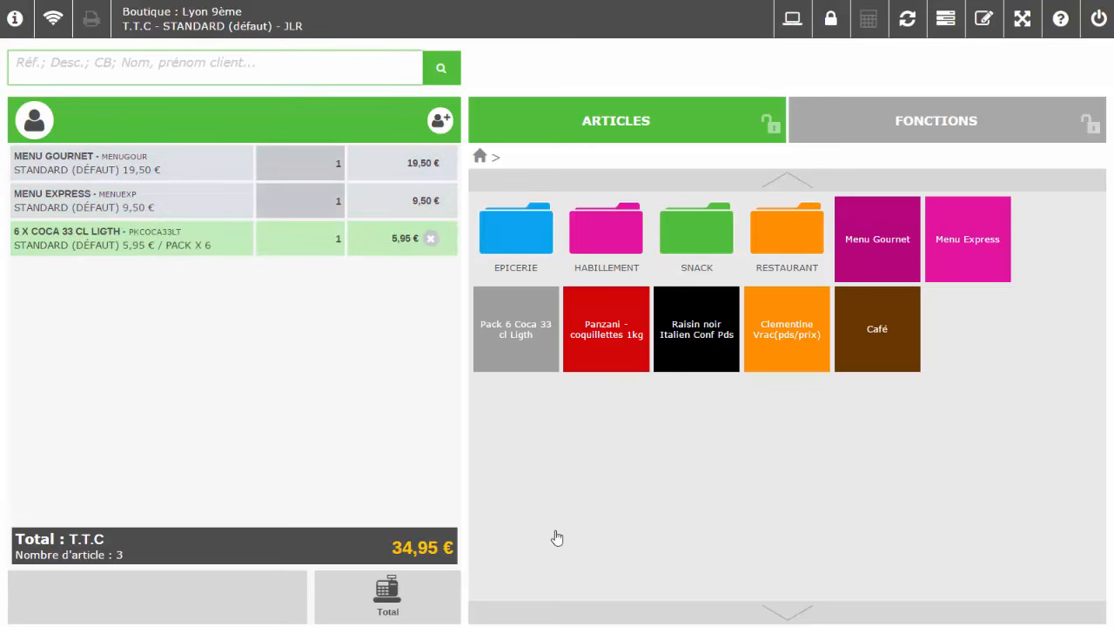
{"action": "left_click", "coordinate": [545, 252]}
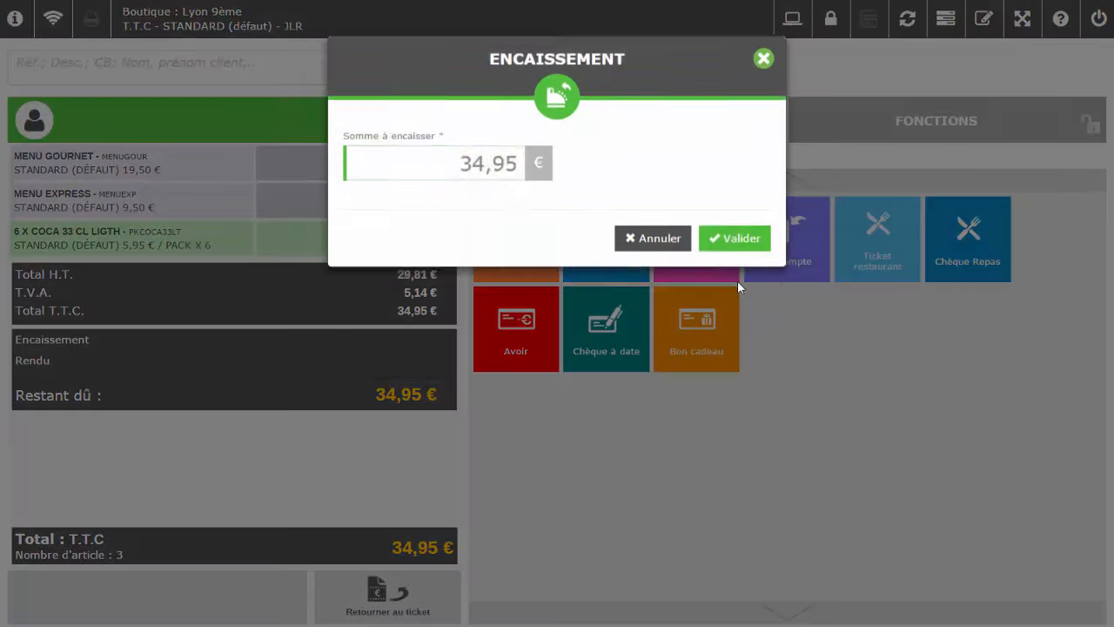
{"action": "left_click", "coordinate": [735, 238]}
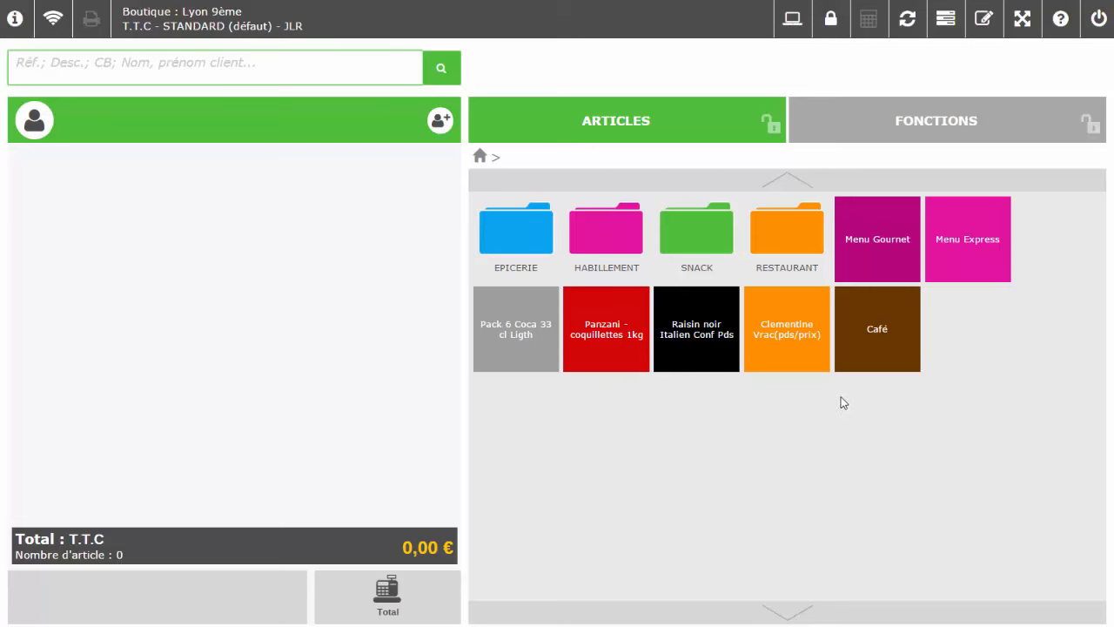
Choose Facture in Impression / Mail for the 34,95 € sale to reach customer selection
{"action": "left_click", "coordinate": [898, 115]}
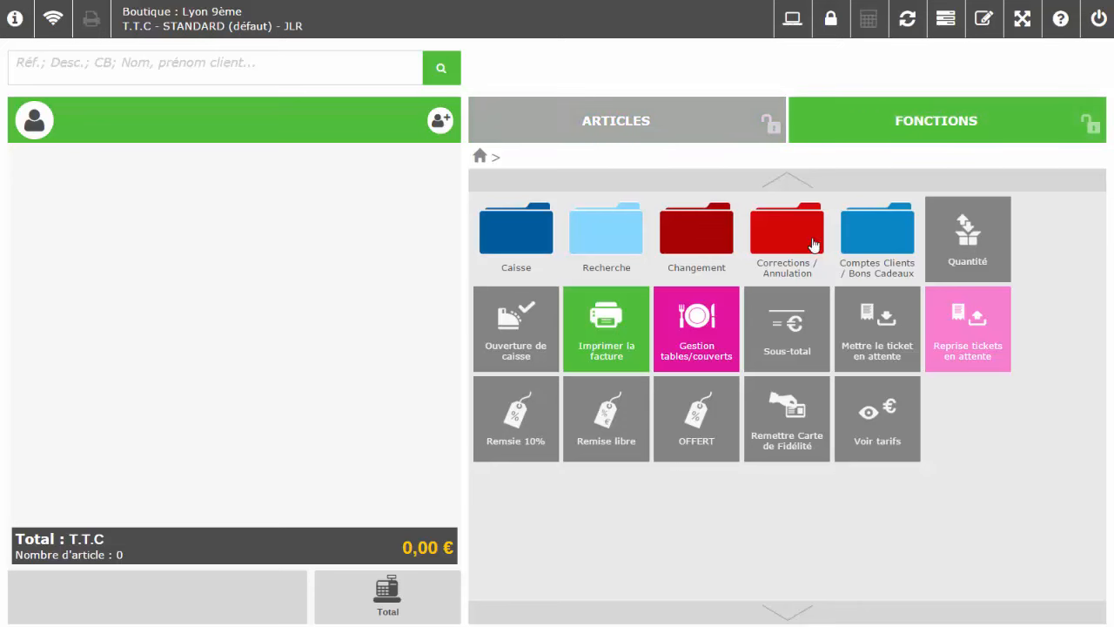
{"action": "left_click", "coordinate": [640, 335]}
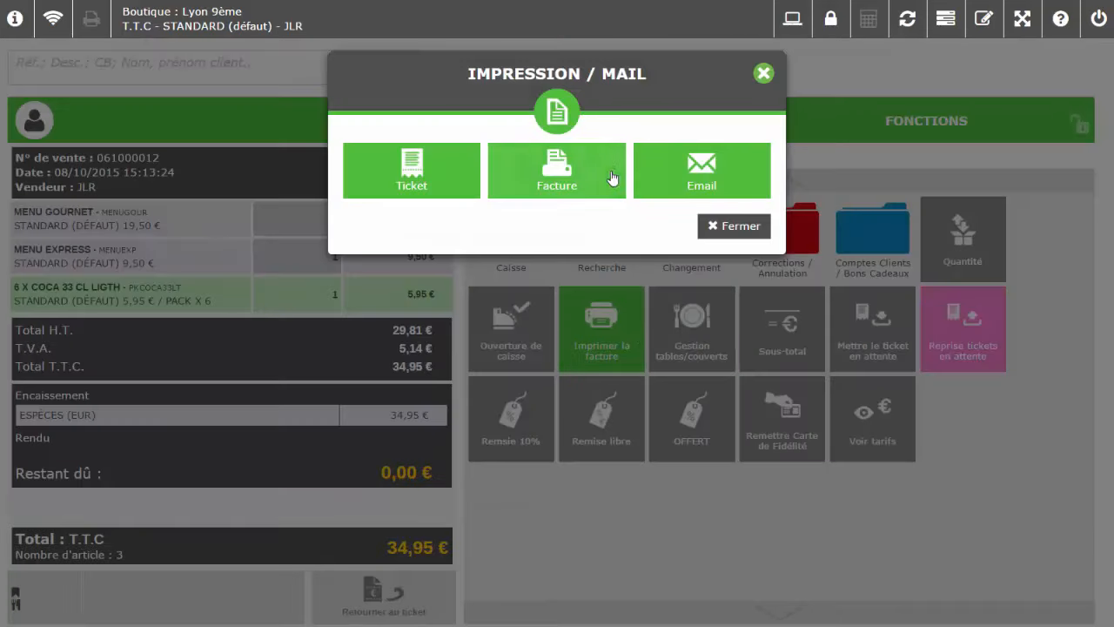
{"action": "left_click", "coordinate": [623, 173]}
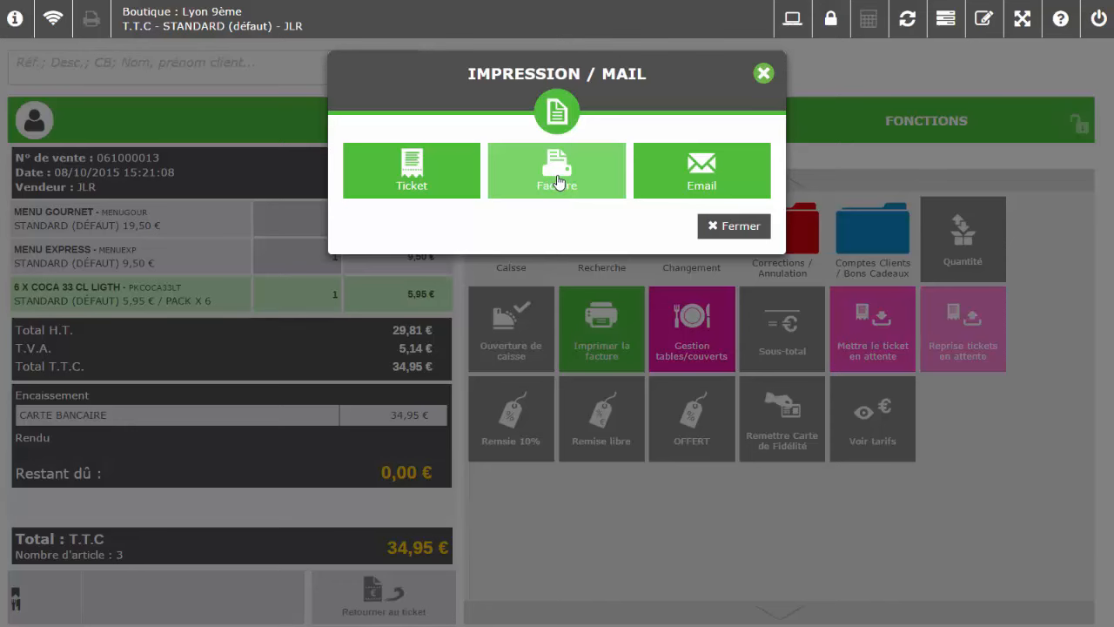
{"action": "left_click", "coordinate": [558, 181]}
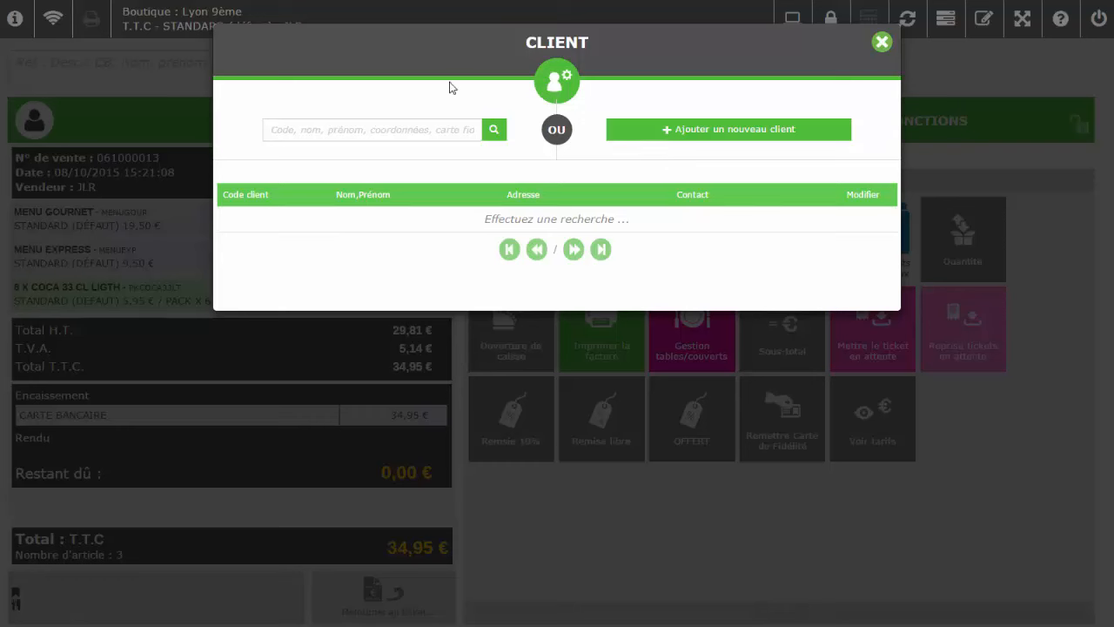
Search for the customer and generate their 34,95 € invoice as a PDF for printing
{"action": "left_click", "coordinate": [422, 126]}
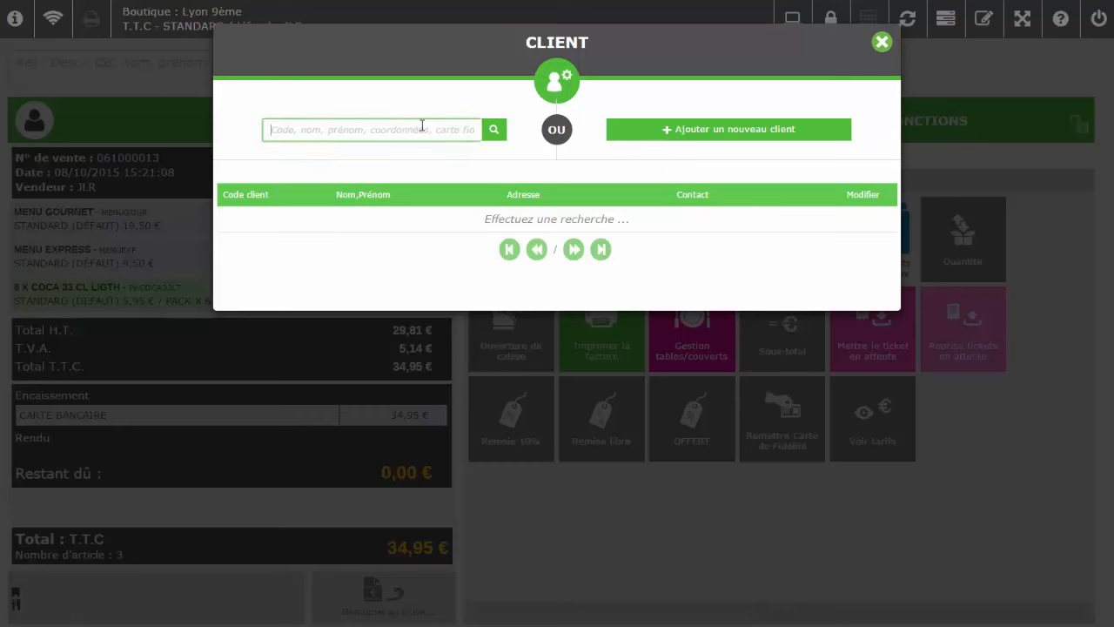
{"action": "type", "text": "j"}
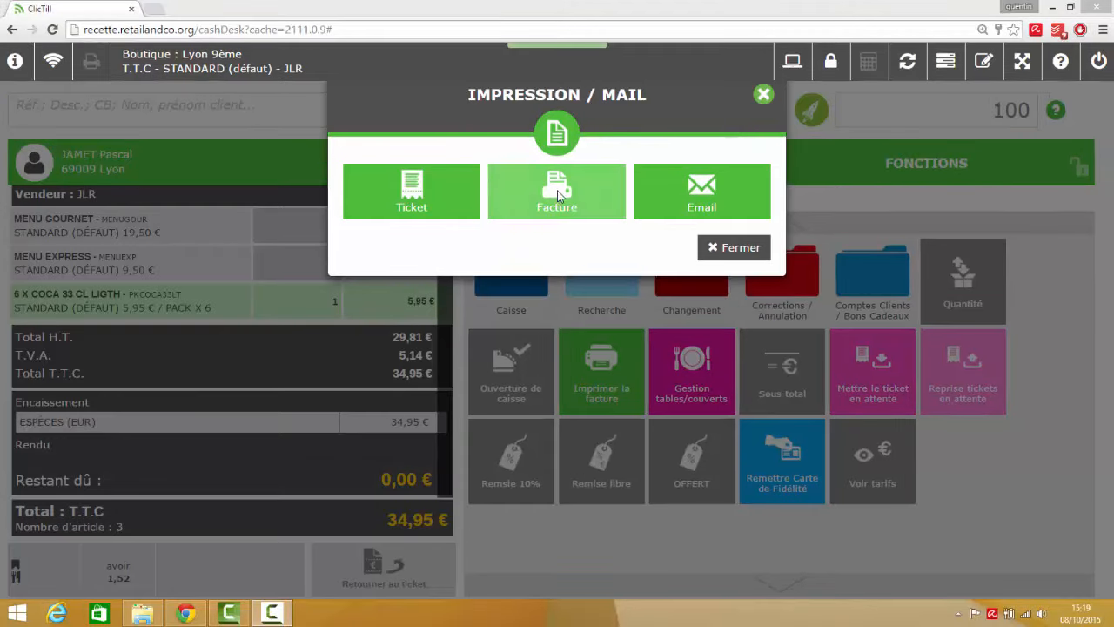
{"action": "left_click", "coordinate": [560, 204]}
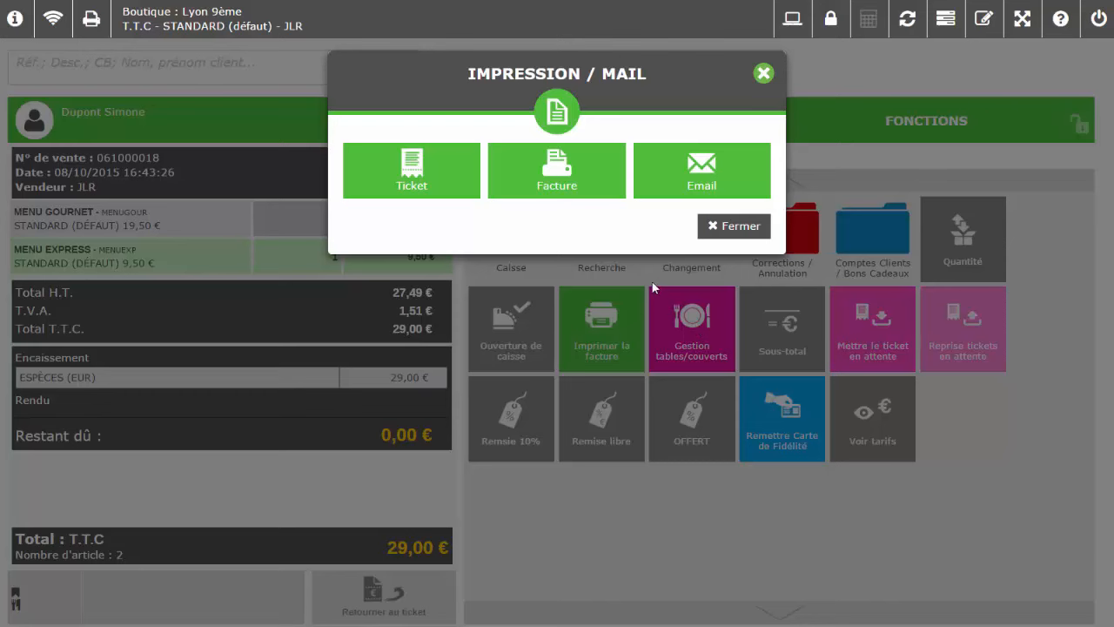
Save the customer's e-mail address on their client record, assign them, and e-mail the 29,00 € invoice
{"action": "left_click", "coordinate": [683, 191]}
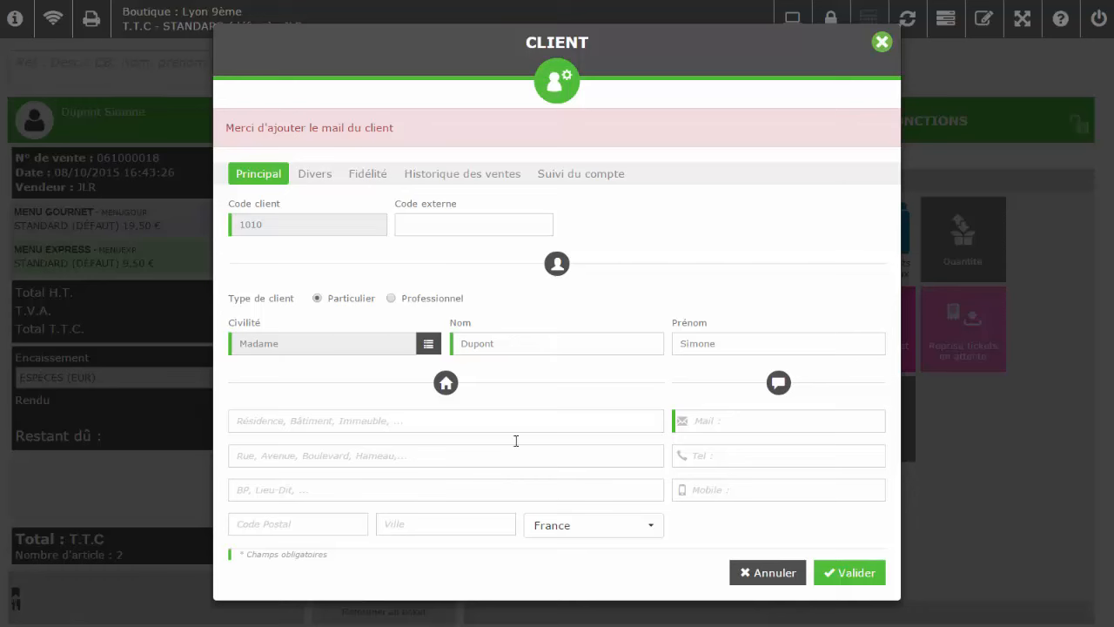
{"action": "left_click", "coordinate": [739, 418]}
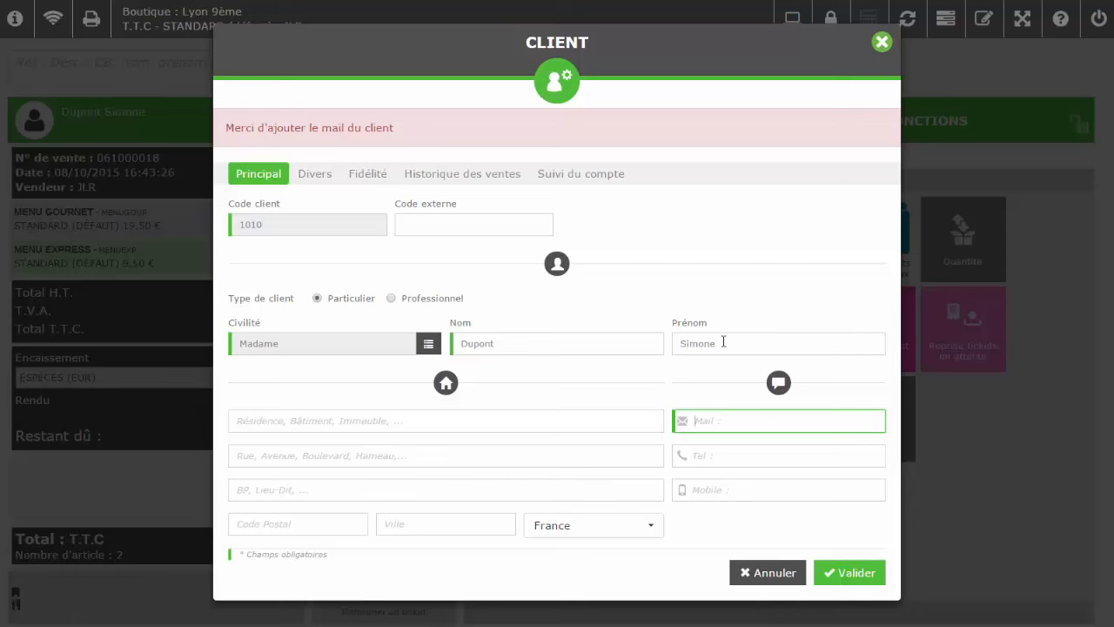
{"action": "left_click", "coordinate": [873, 579]}
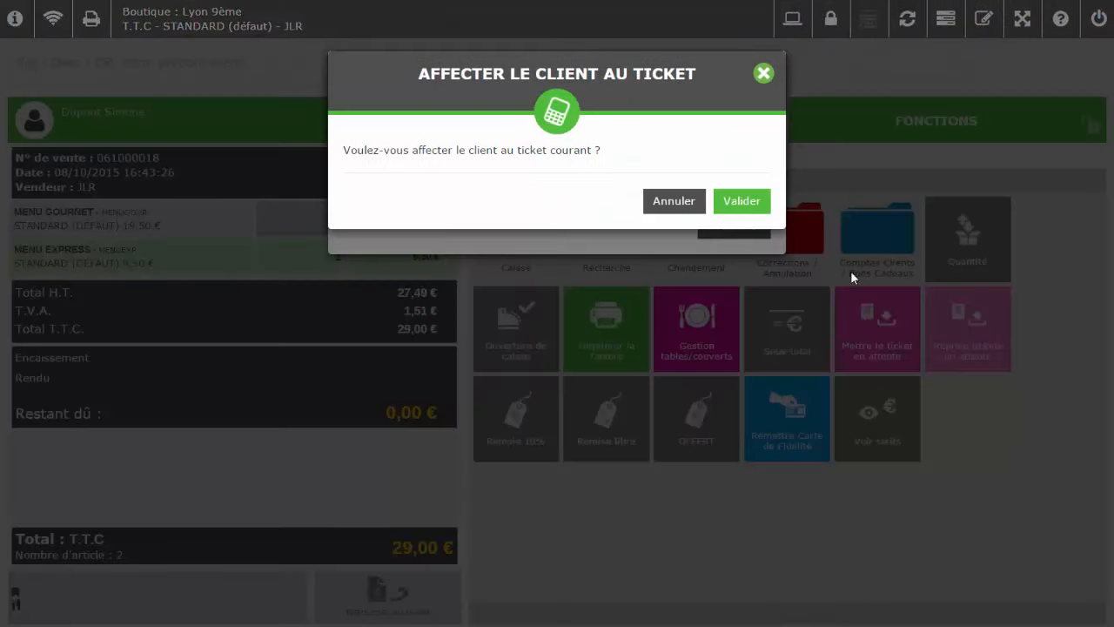
{"action": "left_click", "coordinate": [739, 205]}
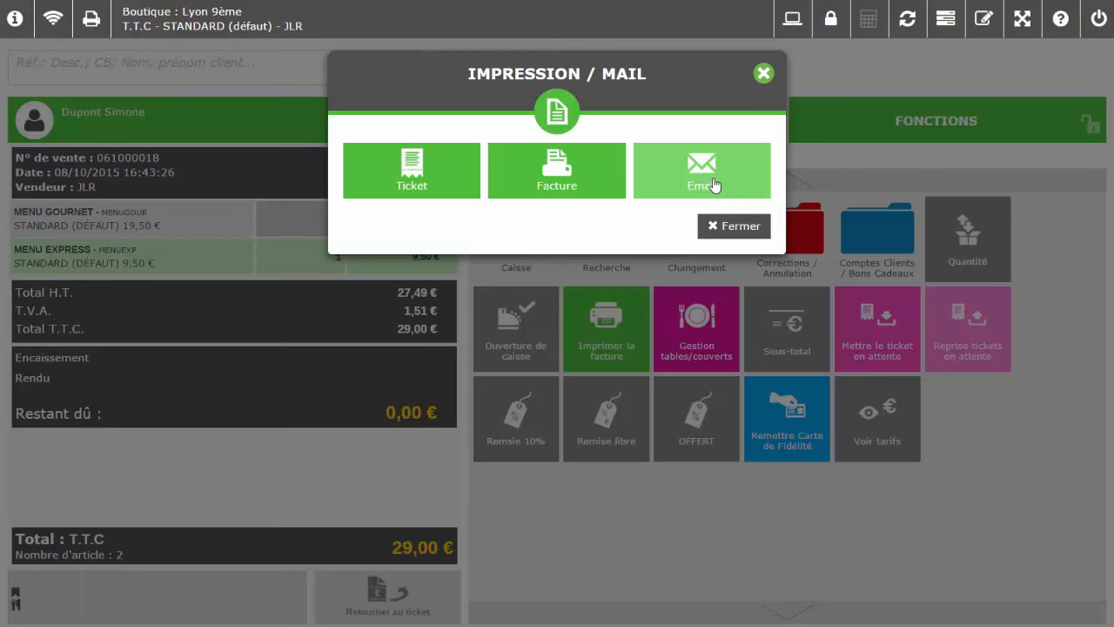
{"action": "left_click", "coordinate": [712, 182]}
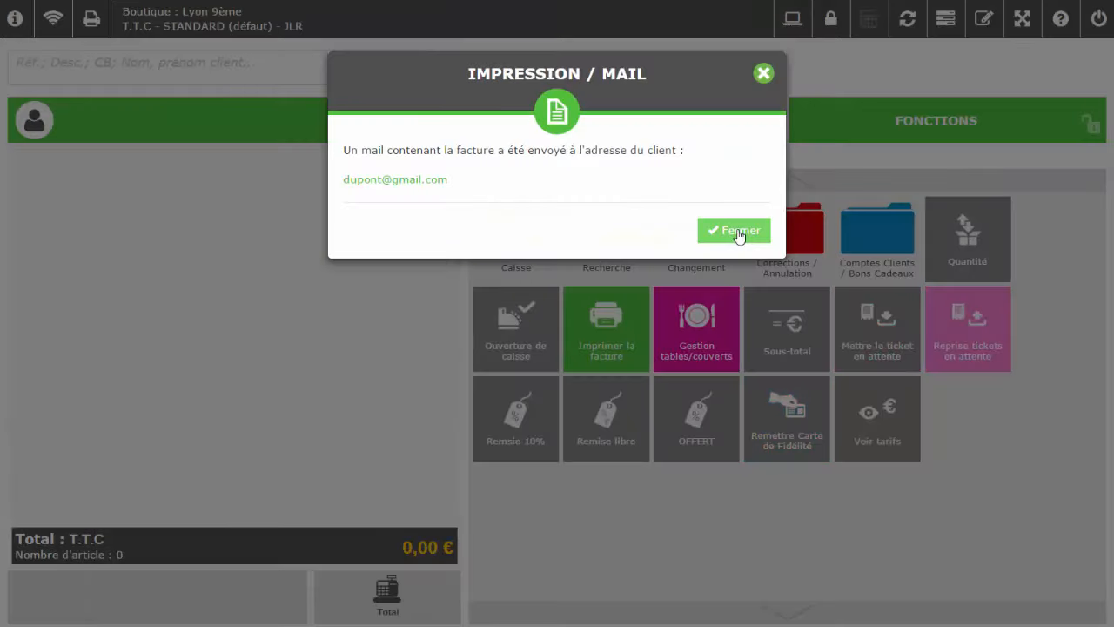
{"action": "left_click", "coordinate": [736, 231]}
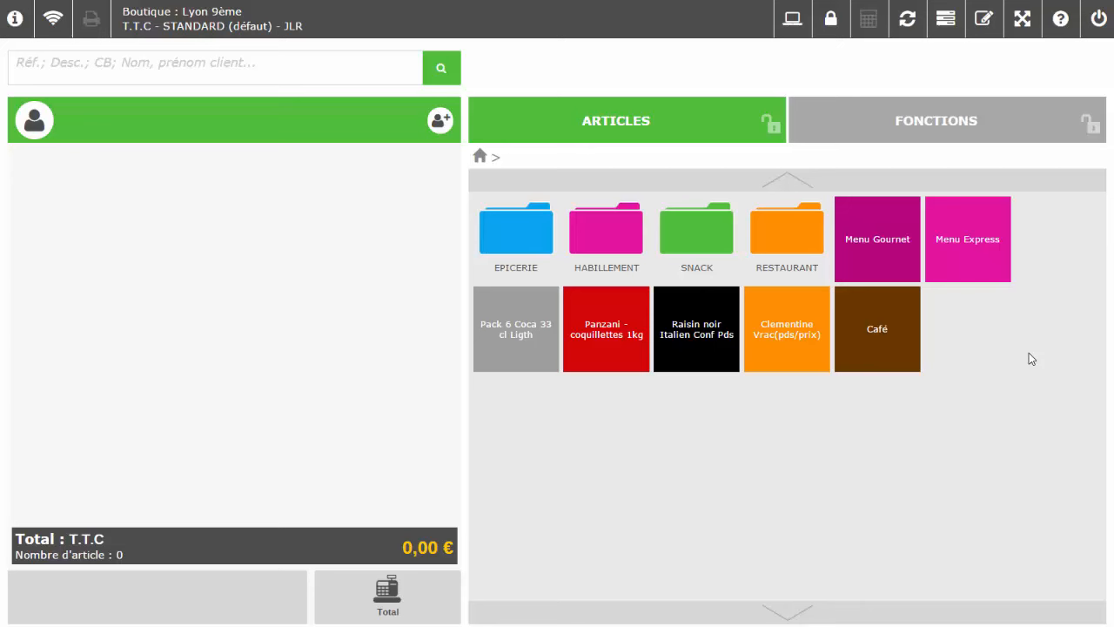
Ring up Menu Gourmet and Menu Express, select the Gourmet line, and show Corrections / Annulation functions
{"action": "left_click", "coordinate": [868, 219]}
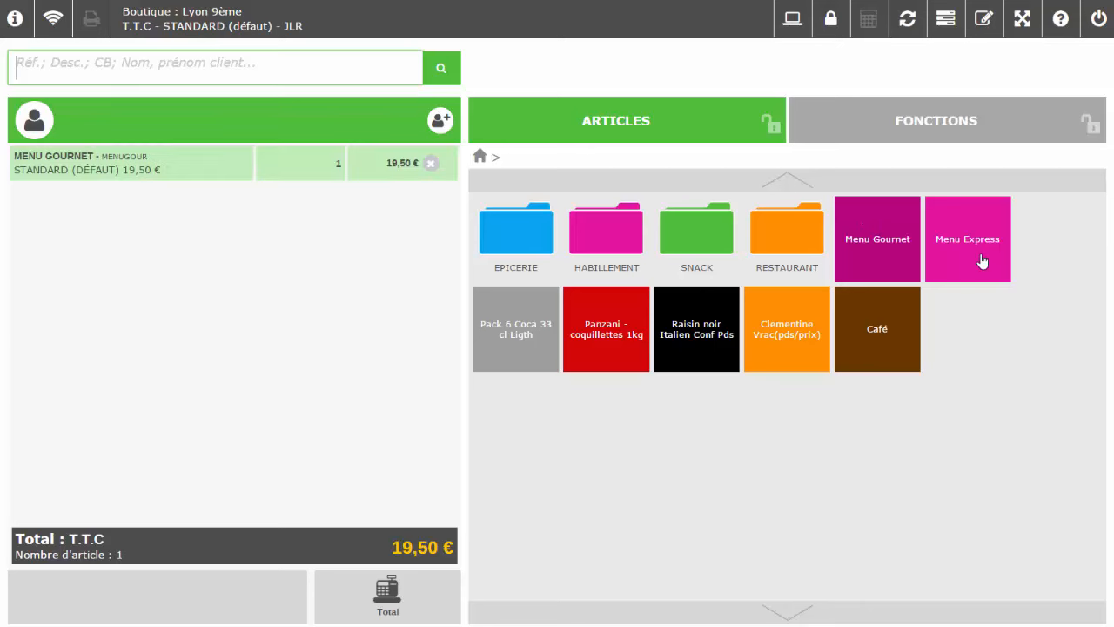
{"action": "left_click", "coordinate": [977, 278]}
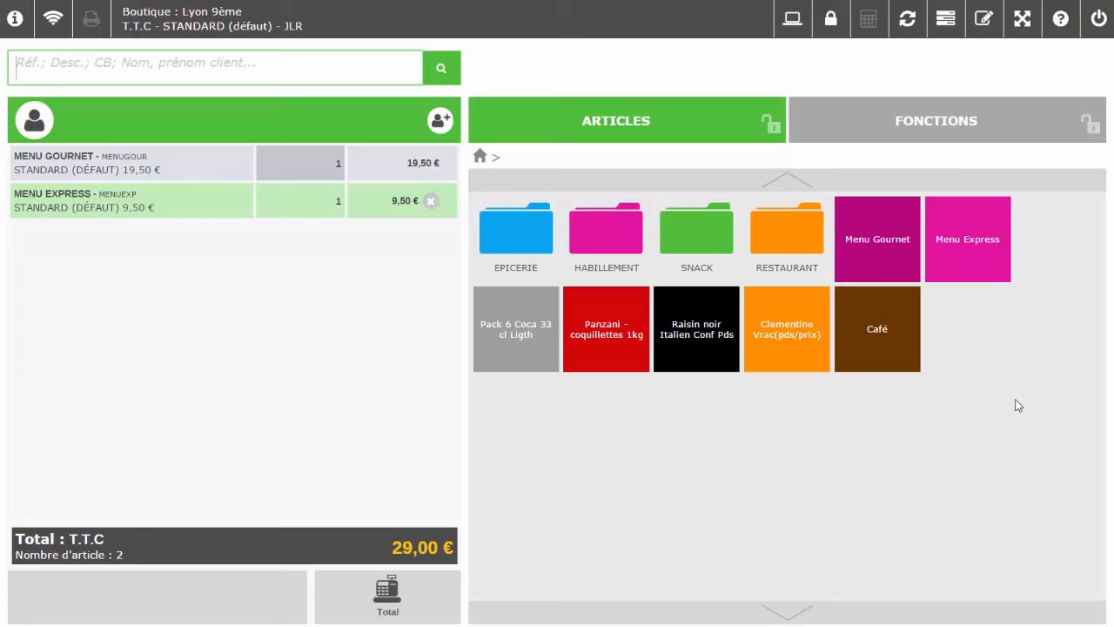
{"action": "left_click", "coordinate": [393, 167]}
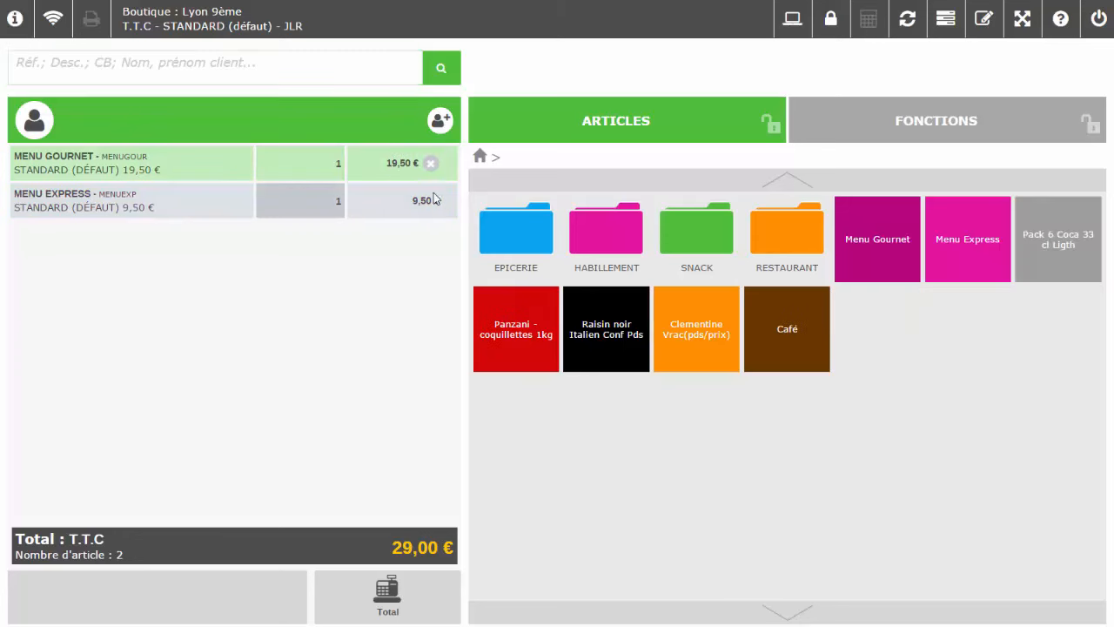
{"action": "left_click", "coordinate": [933, 129]}
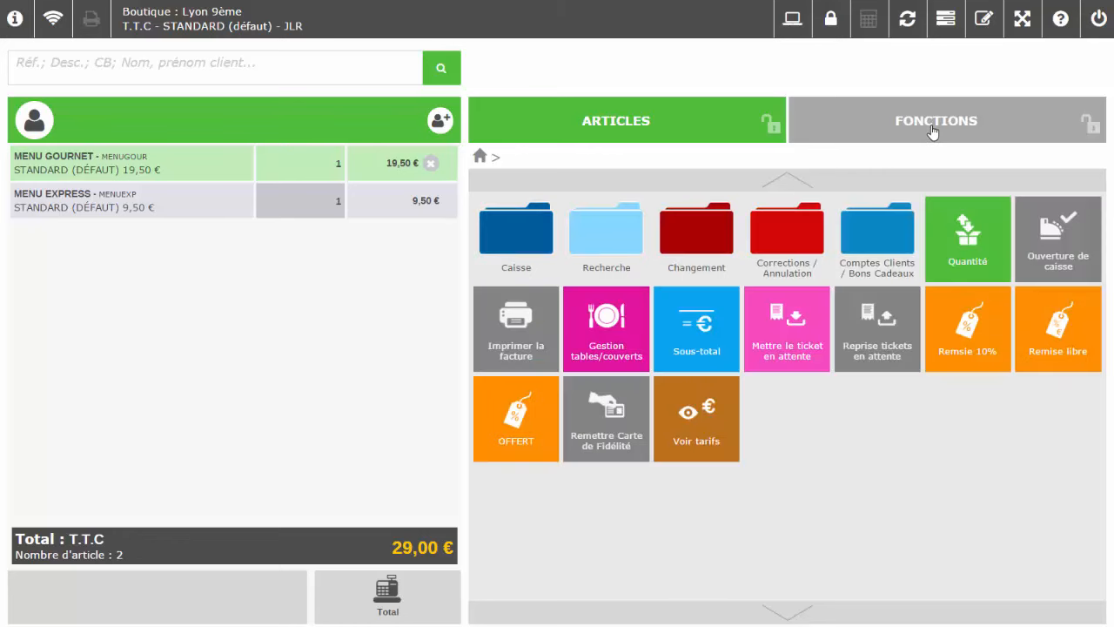
{"action": "left_click", "coordinate": [805, 250]}
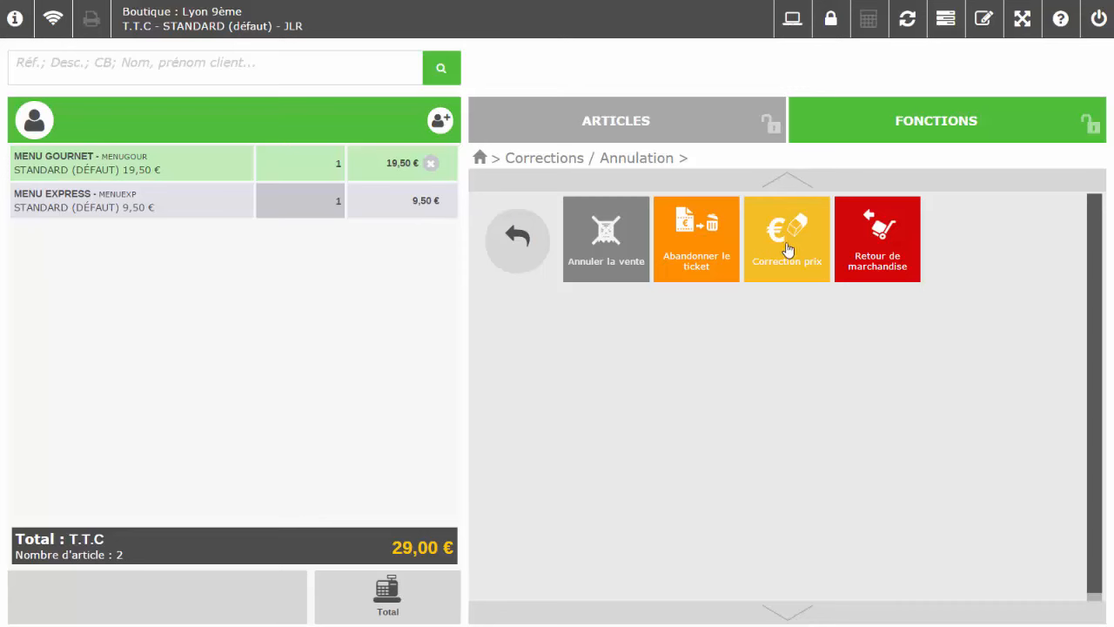
Correct the Menu Gourmet line price to 18,00 €, bringing the ticket total to 27,50 €
{"action": "left_click", "coordinate": [786, 249]}
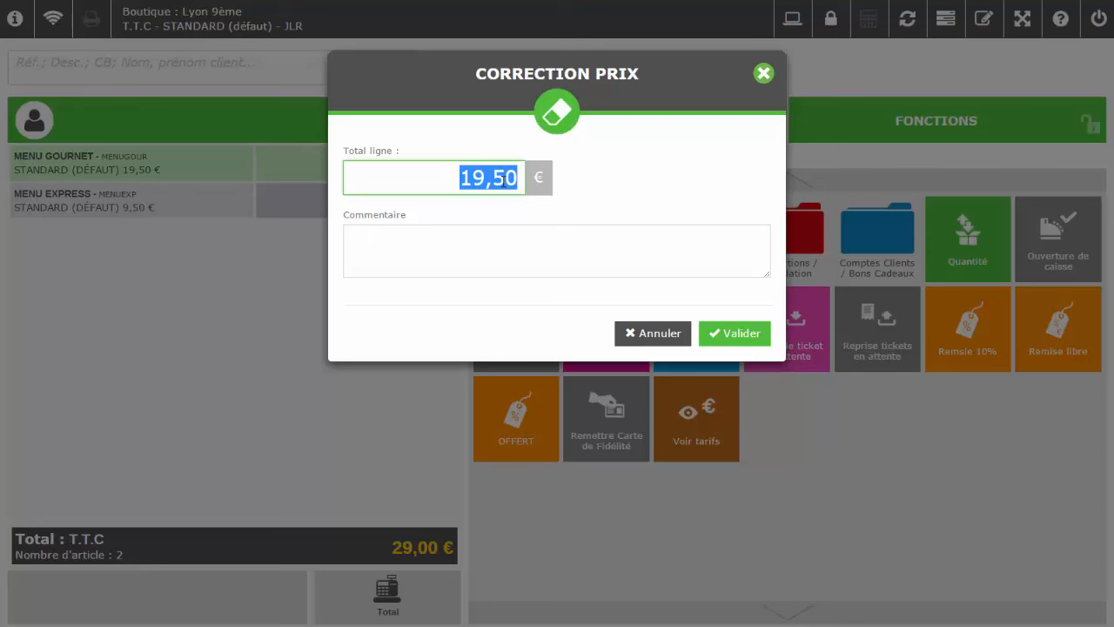
{"action": "type", "text": "18"}
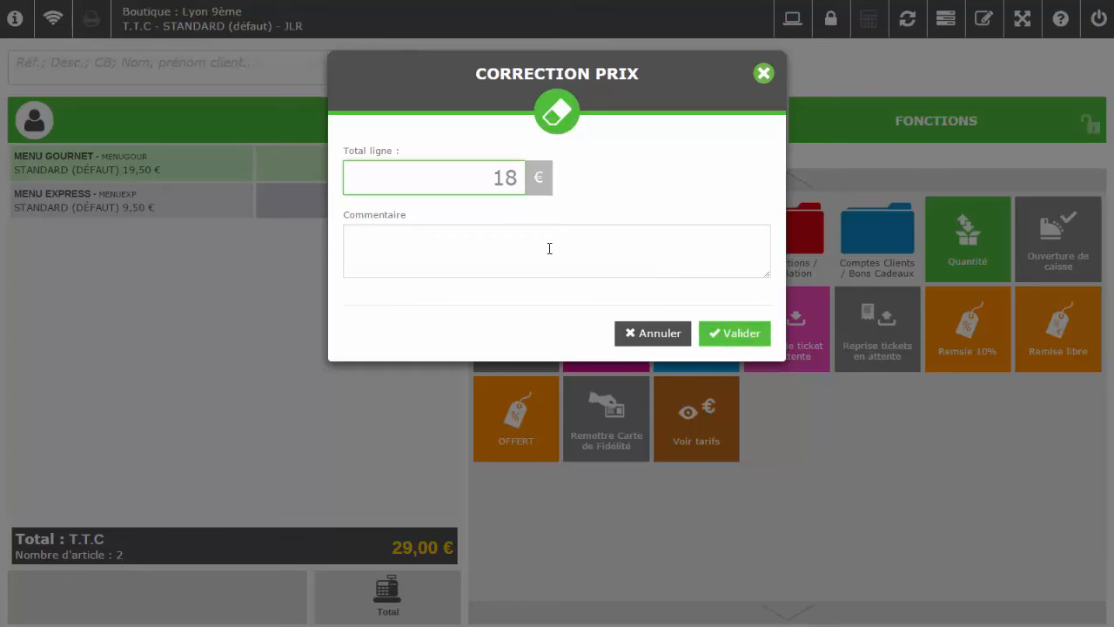
{"action": "left_click", "coordinate": [725, 332]}
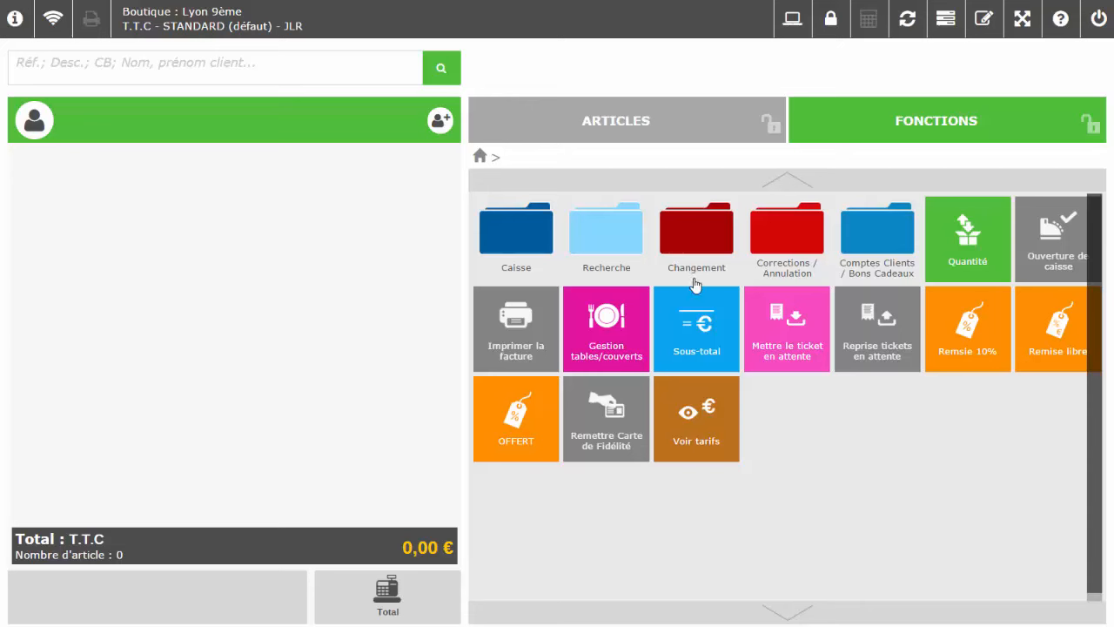
Open Opération de caisse under Caisse and try the Apport and Prélèvement operation types
{"action": "left_click", "coordinate": [524, 229]}
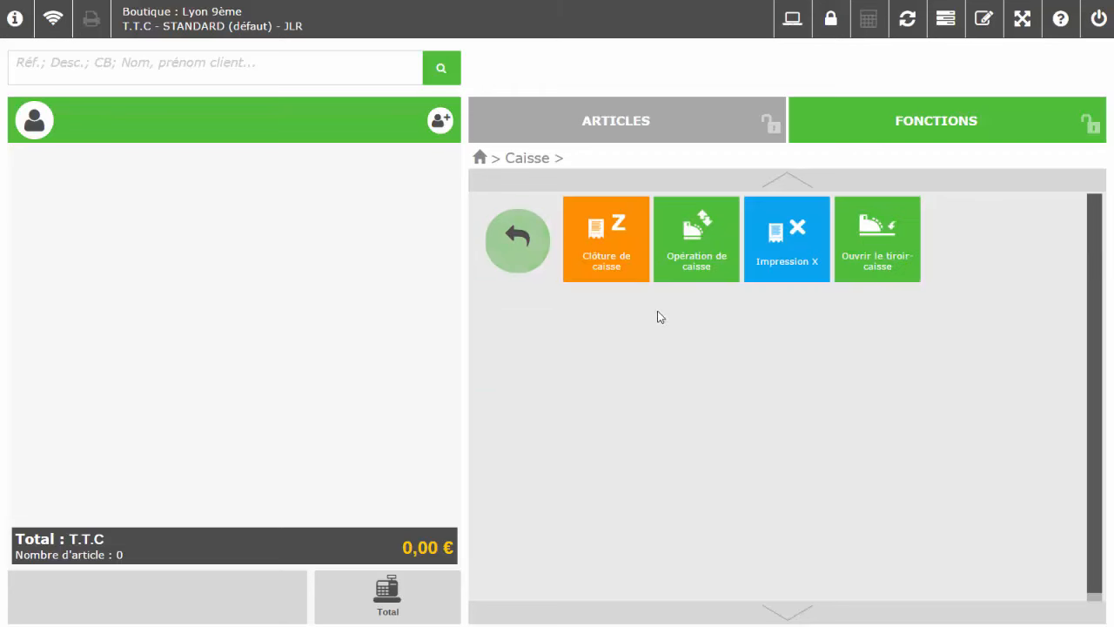
{"action": "left_click", "coordinate": [706, 245]}
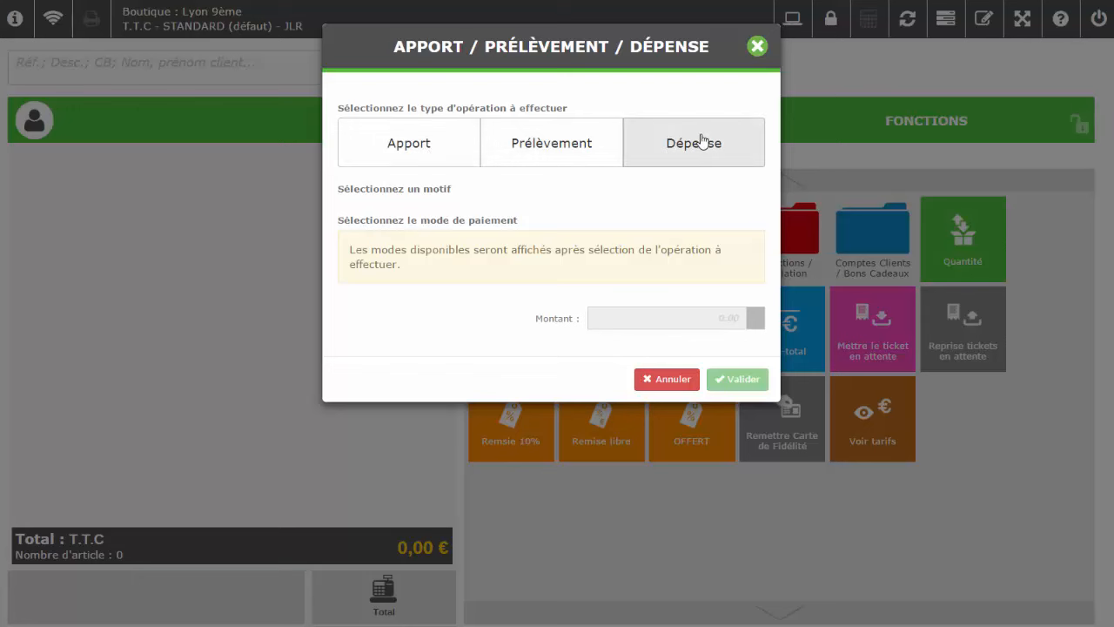
{"action": "left_click", "coordinate": [440, 149]}
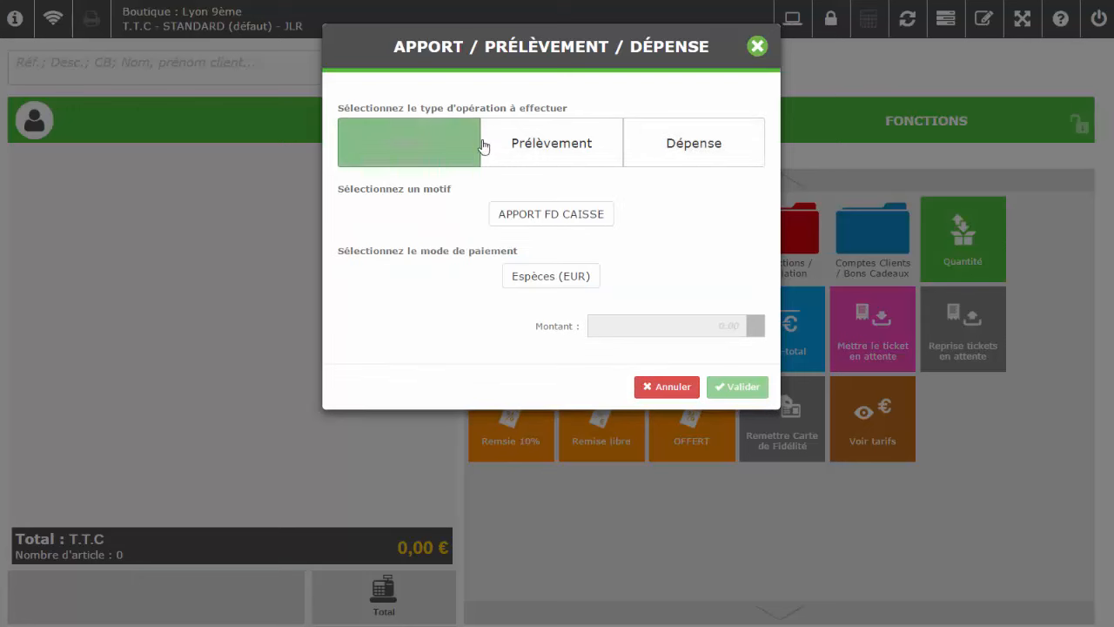
{"action": "left_click", "coordinate": [517, 142]}
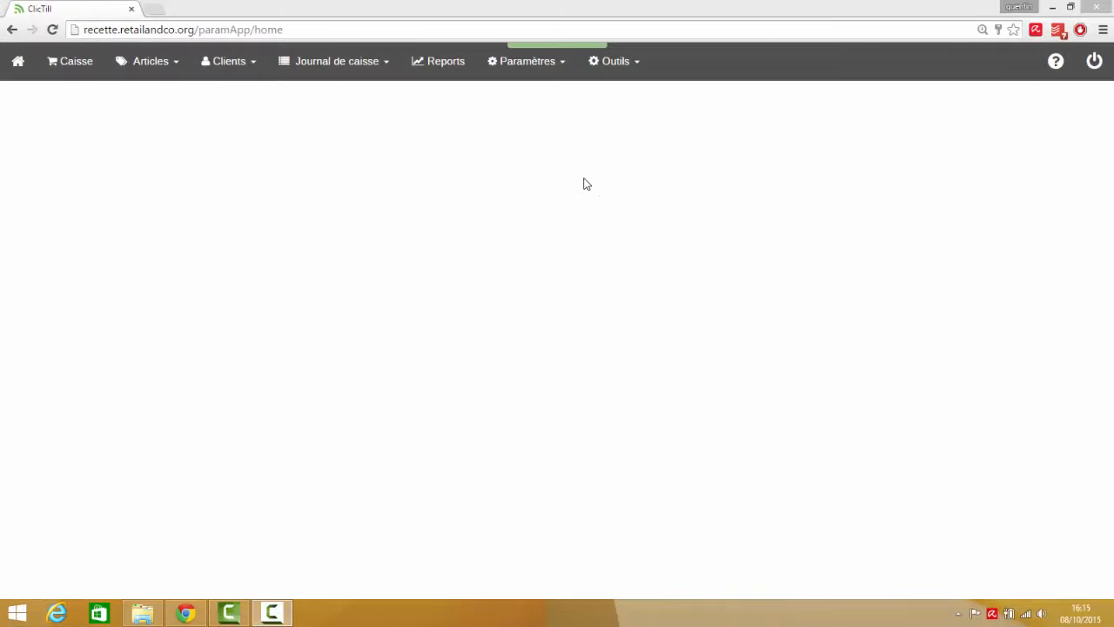
Check the Motifs de mouvement en caisse settings, then give the withdrawal the COFFRE reason
{"action": "left_click", "coordinate": [547, 75]}
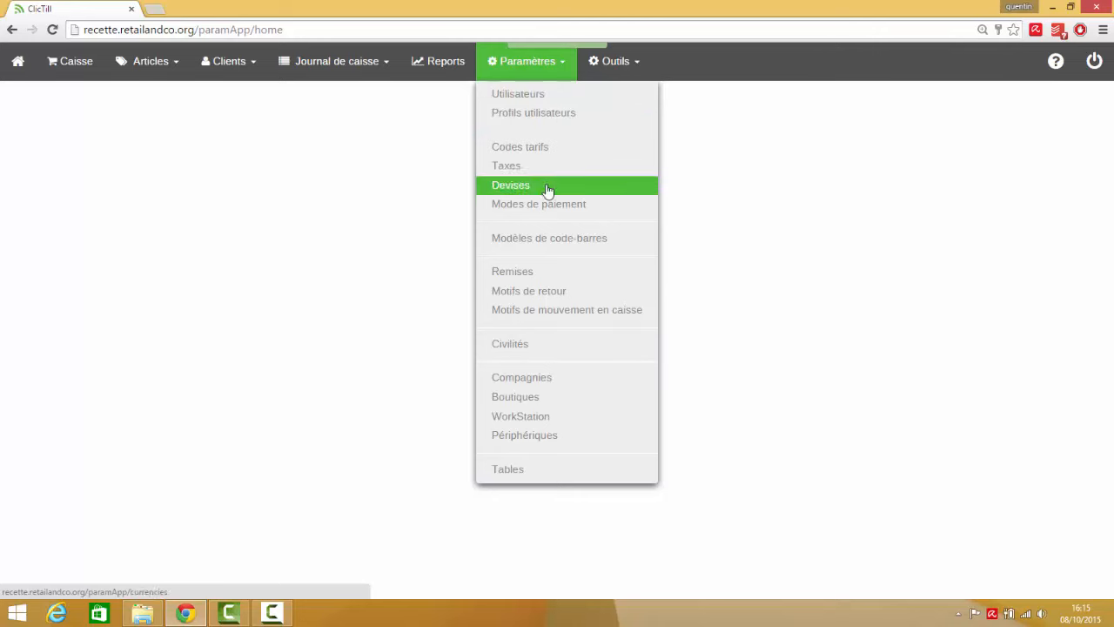
{"action": "left_click", "coordinate": [541, 311]}
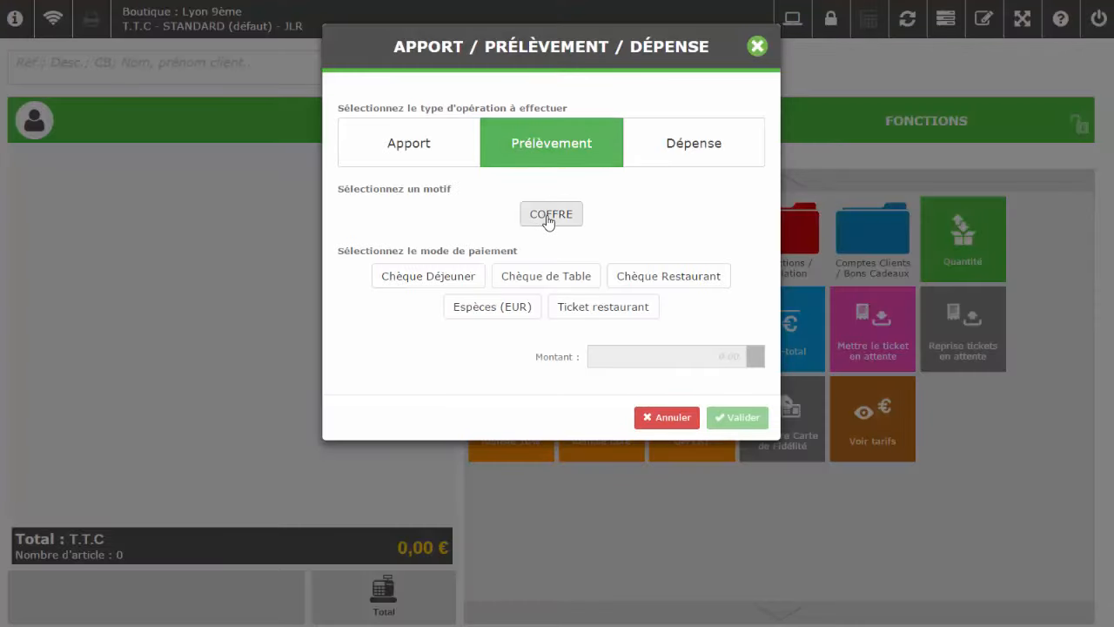
{"action": "left_click", "coordinate": [548, 222]}
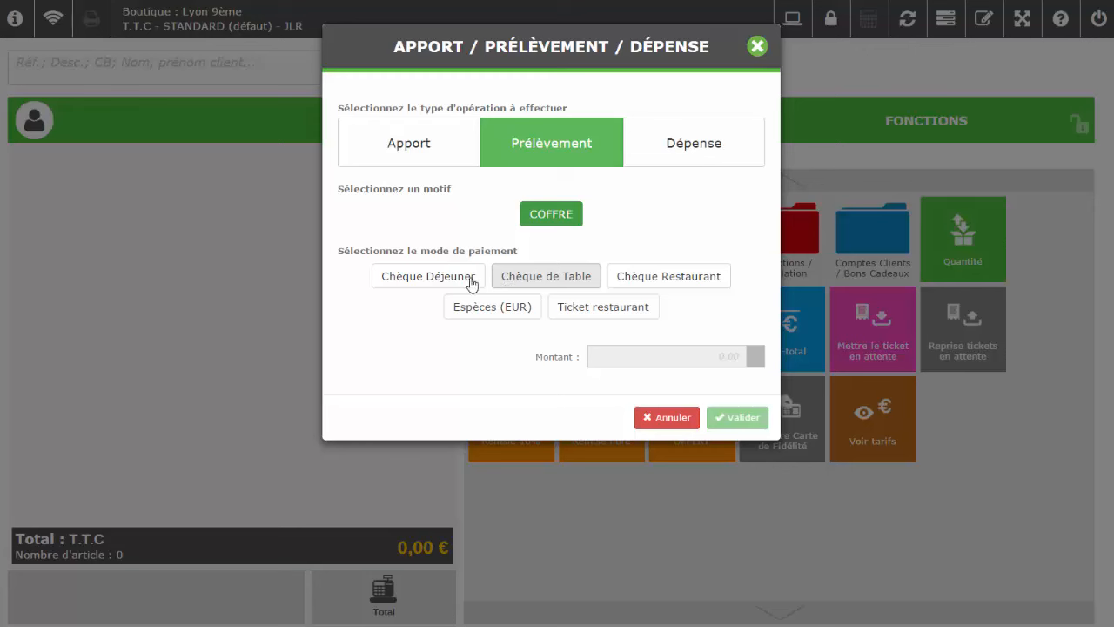
Record a 10 € withdrawal in Espèces (EUR) to the COFFRE
{"action": "left_click", "coordinate": [514, 309]}
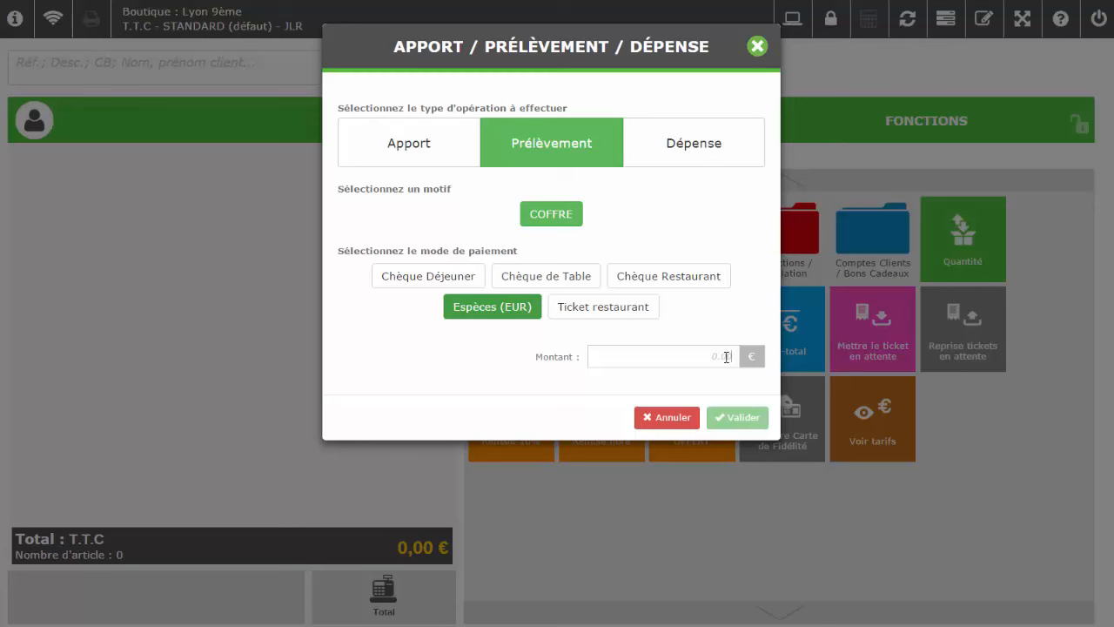
{"action": "left_click", "coordinate": [727, 357]}
{"action": "type", "text": "10"}
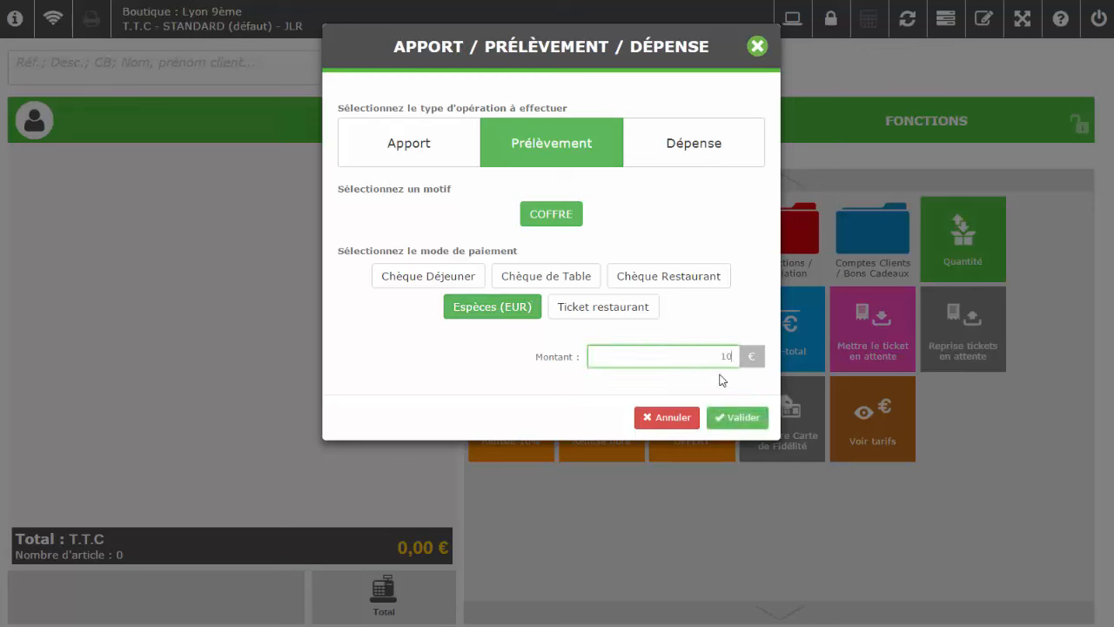
{"action": "left_click", "coordinate": [753, 418]}
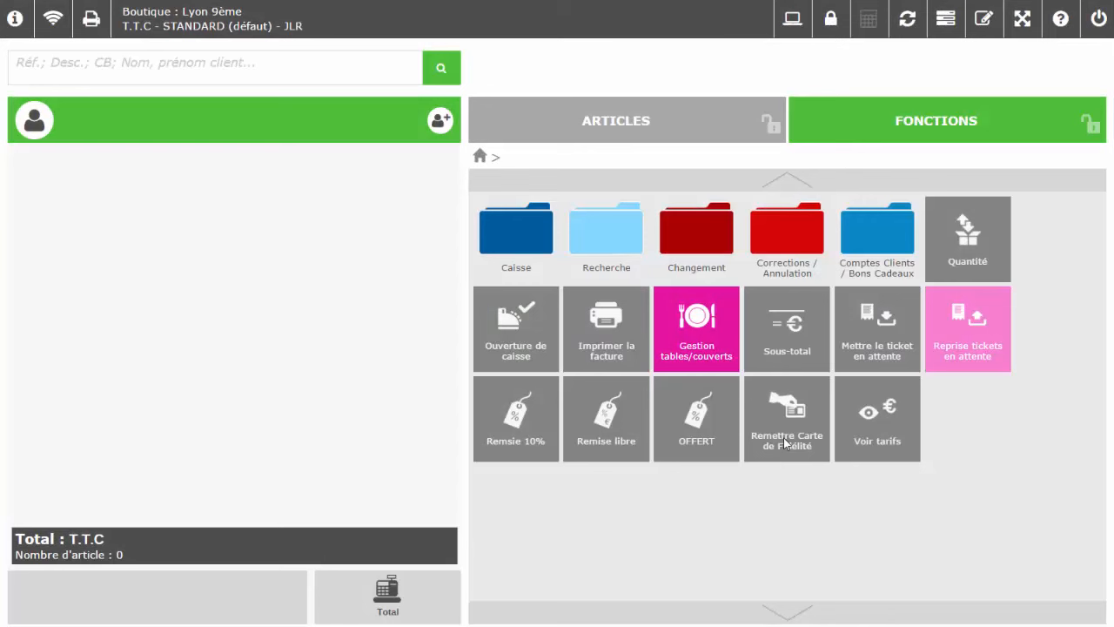
Print an X report (Impression X) for the Lyon 9ème till from the Caisse functions
{"action": "left_click", "coordinate": [521, 239]}
{"action": "left_click", "coordinate": [522, 253]}
{"action": "left_click", "coordinate": [774, 266]}
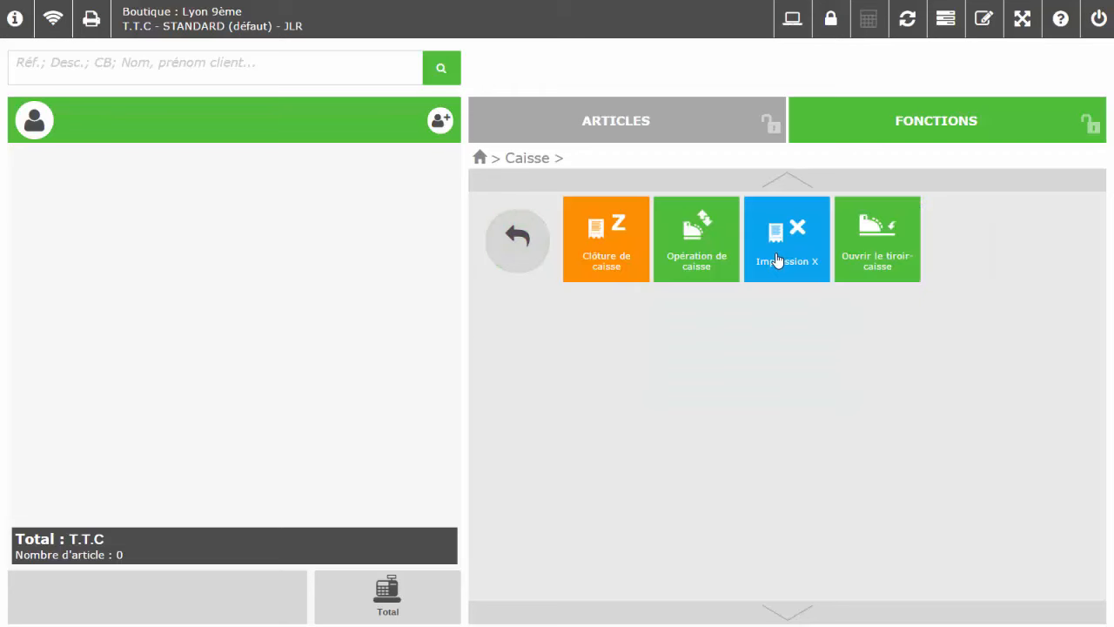